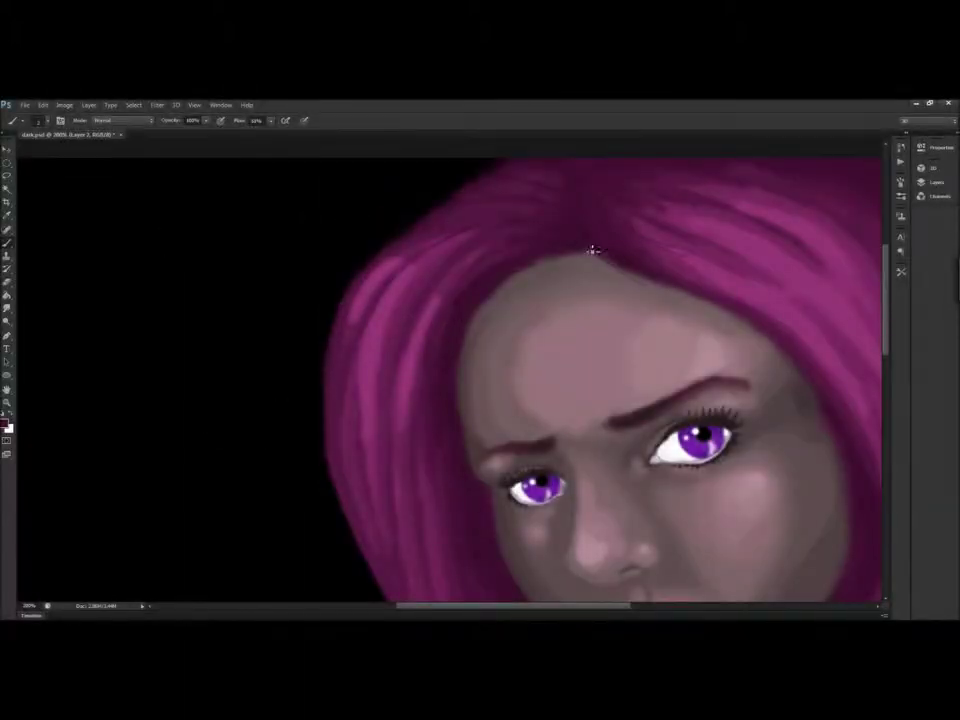
- Paint fine strands across the magenta hair framing the face, moving around the canvas at 200%
scroll(613, 266, down, 3)
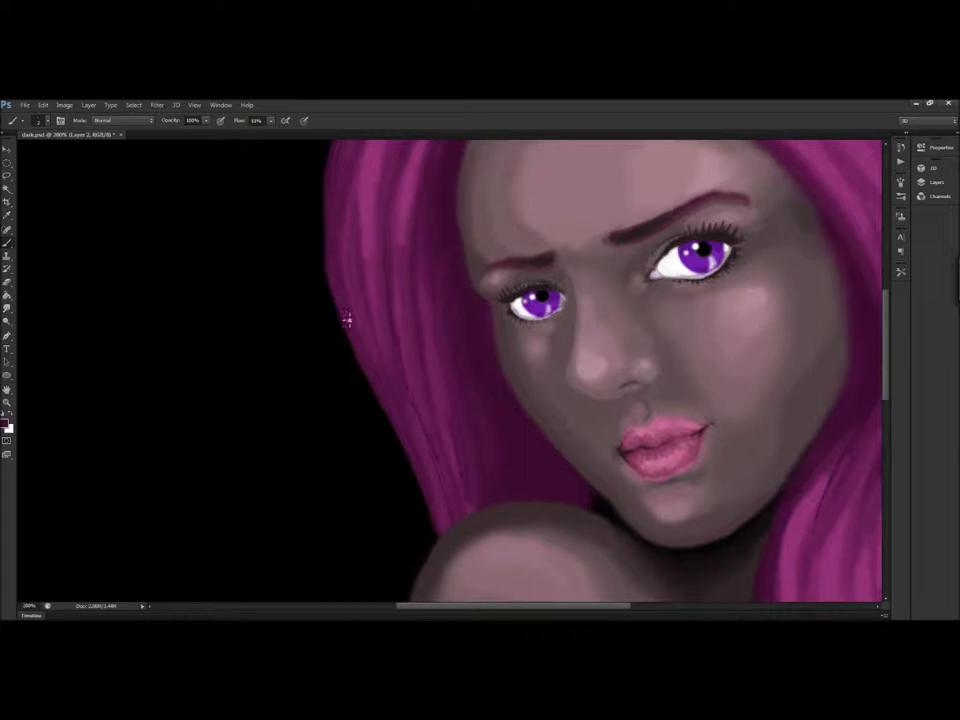
scroll(441, 261, up, 1)
scroll(441, 261, up, 2)
scroll(503, 290, right, 3)
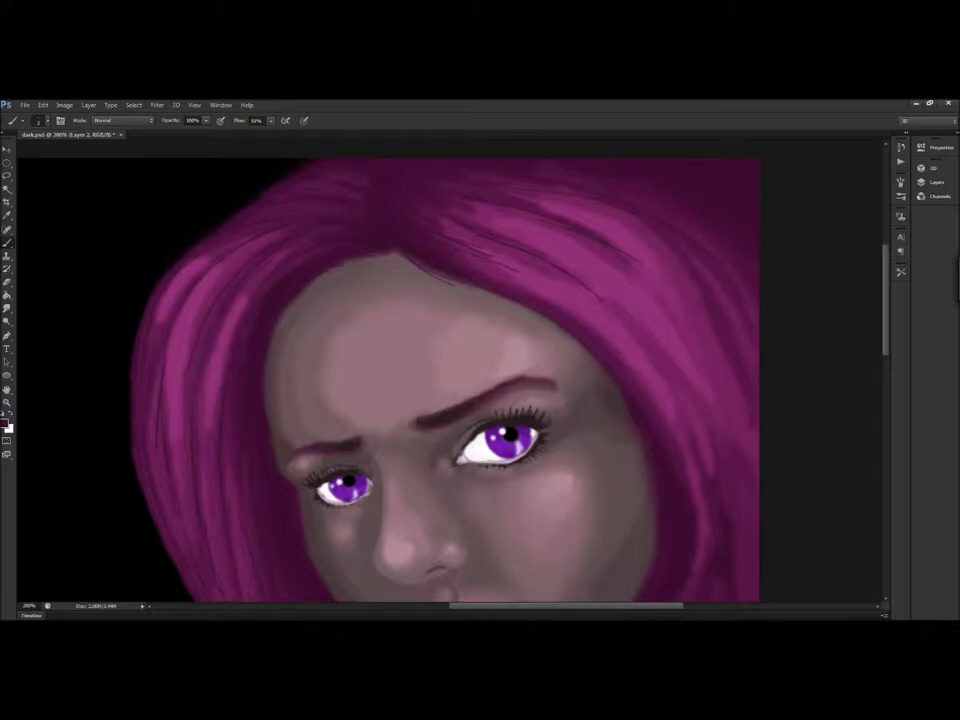
scroll(700, 400, right, 2)
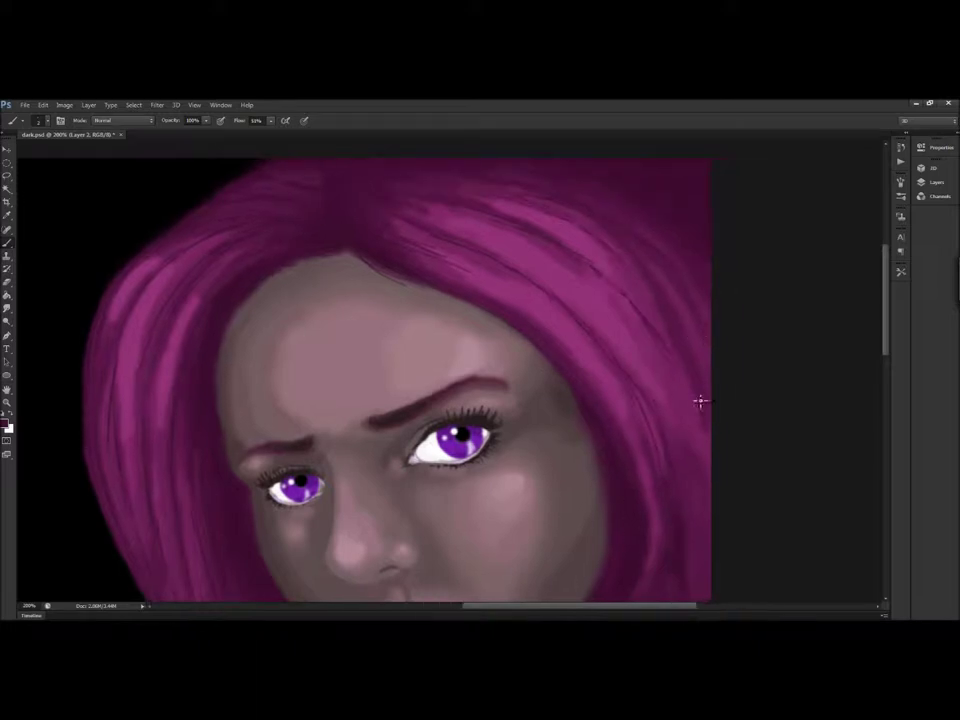
scroll(678, 490, right, 1)
scroll(600, 487, down, 5)
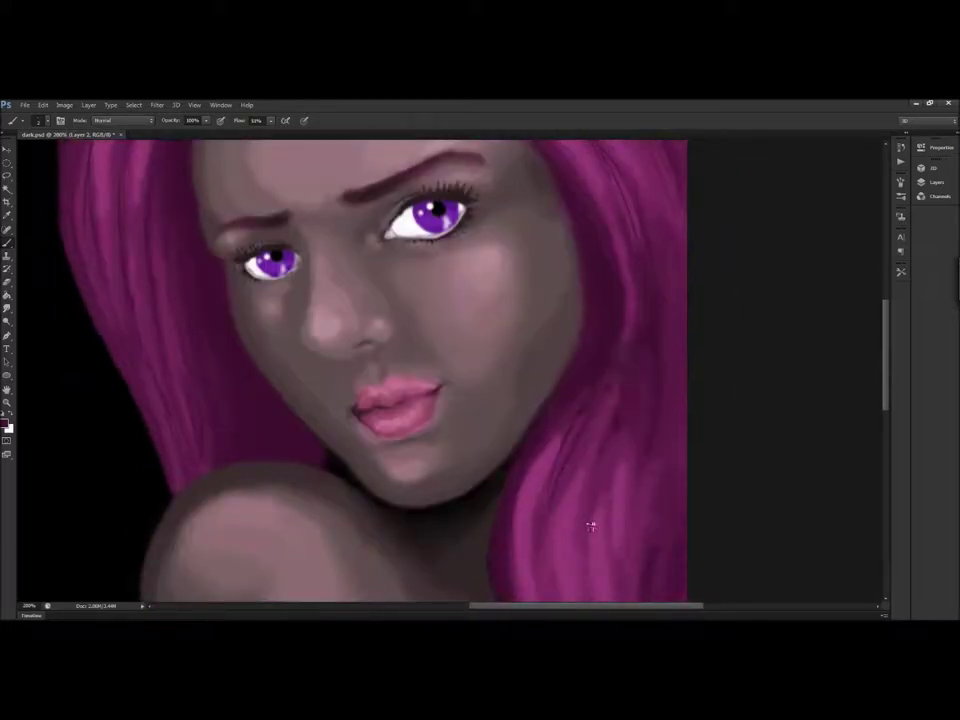
scroll(528, 443, down, 5)
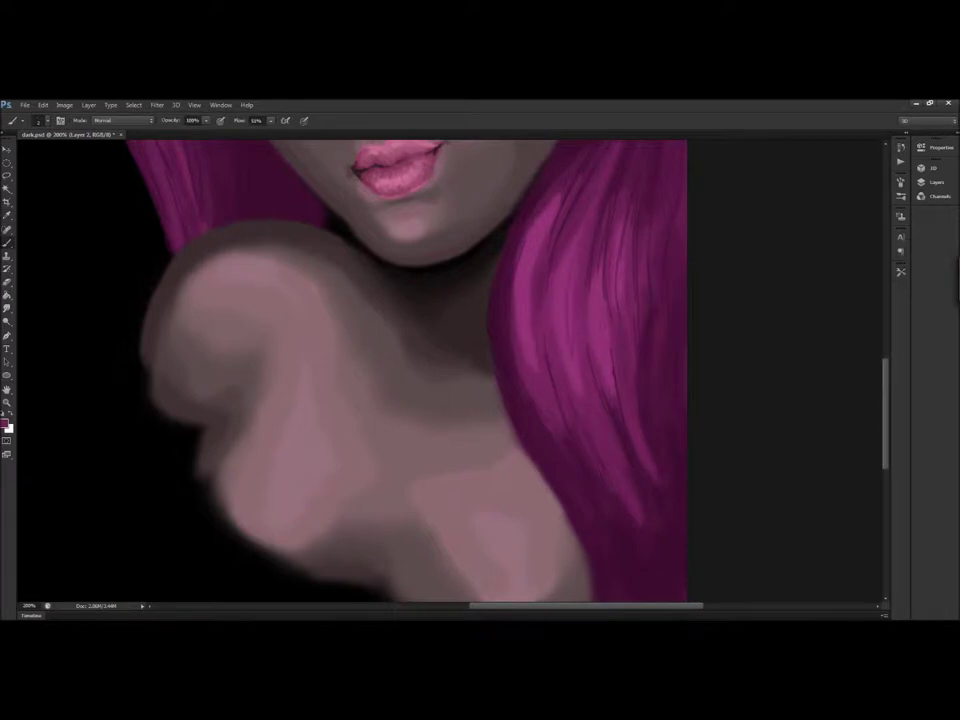
scroll(400, 370, up, 5)
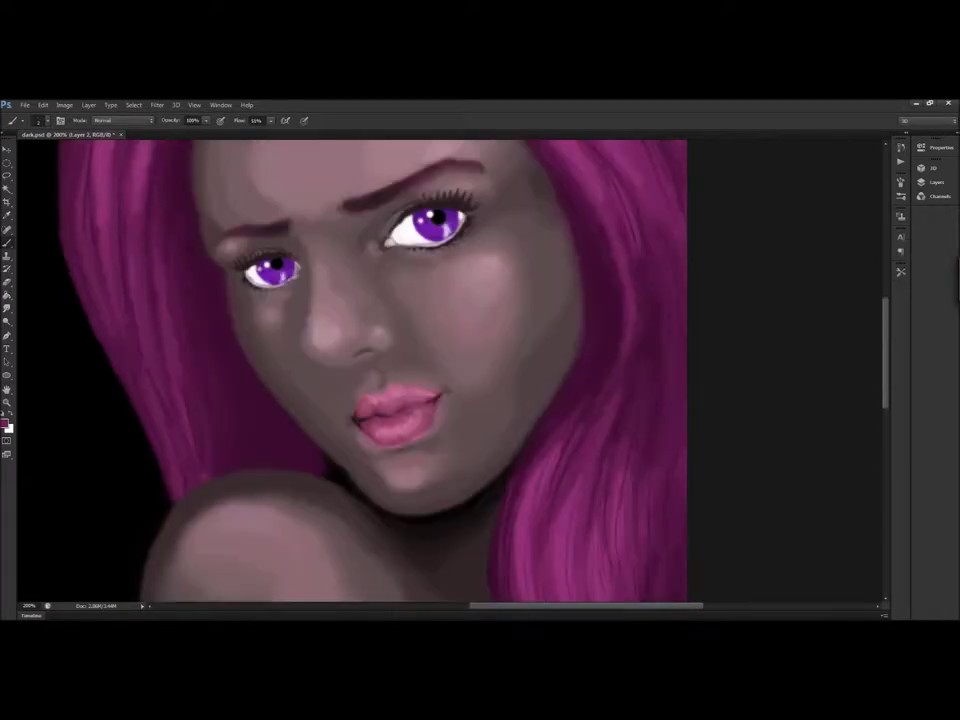
scroll(397, 222, up, 4)
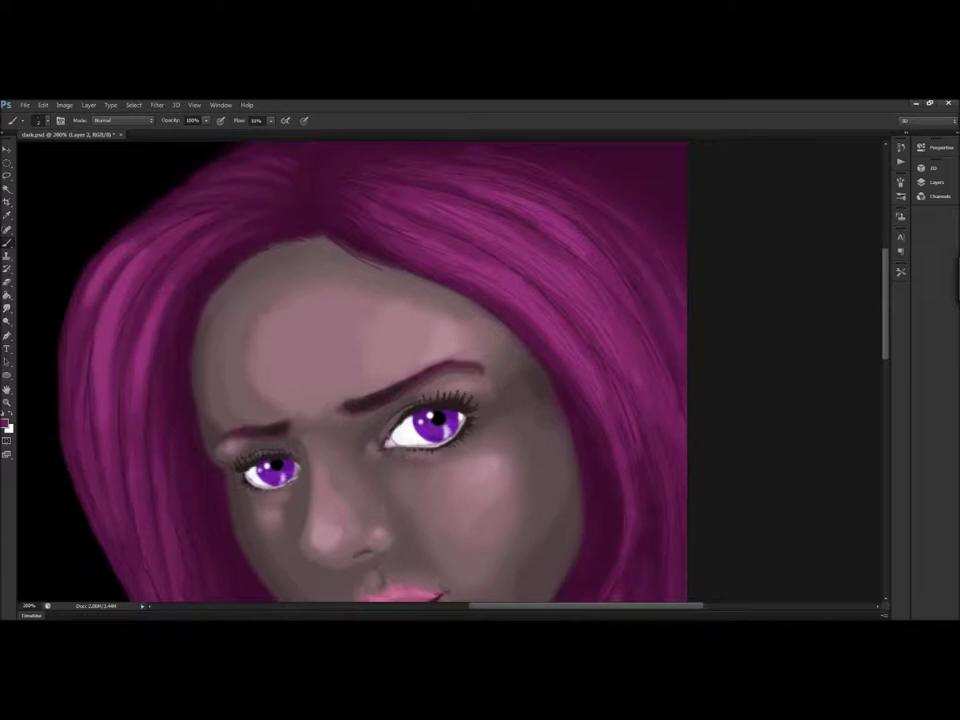
scroll(132, 330, down, 5)
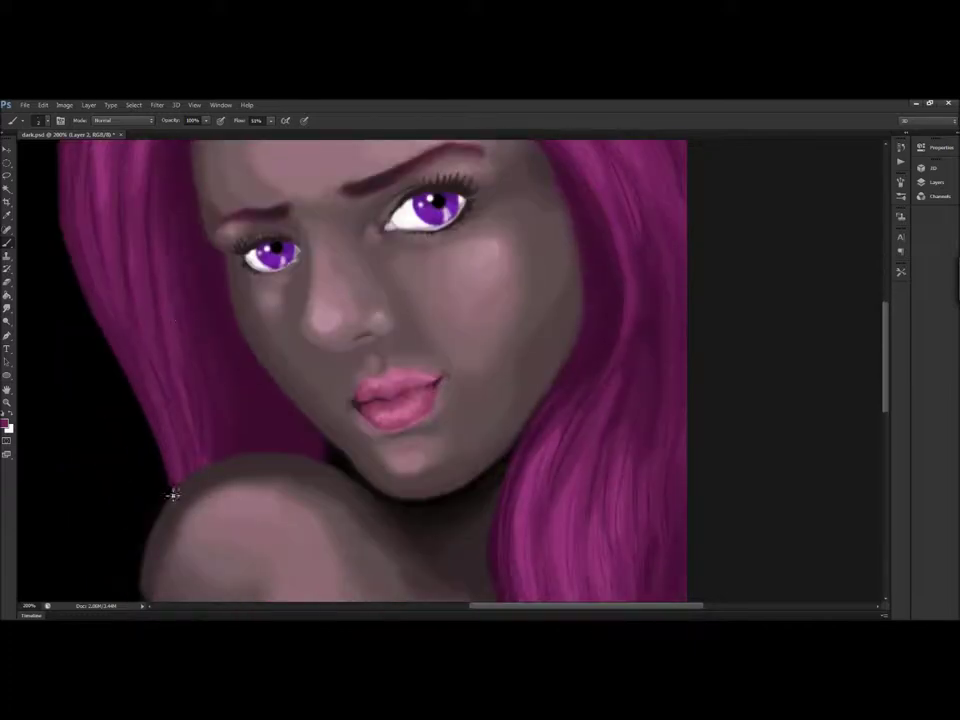
- Choose a dark maroon and paint shadow strands into the magenta hair
click(5, 424)
key(Return)
scroll(643, 311, up, 4)
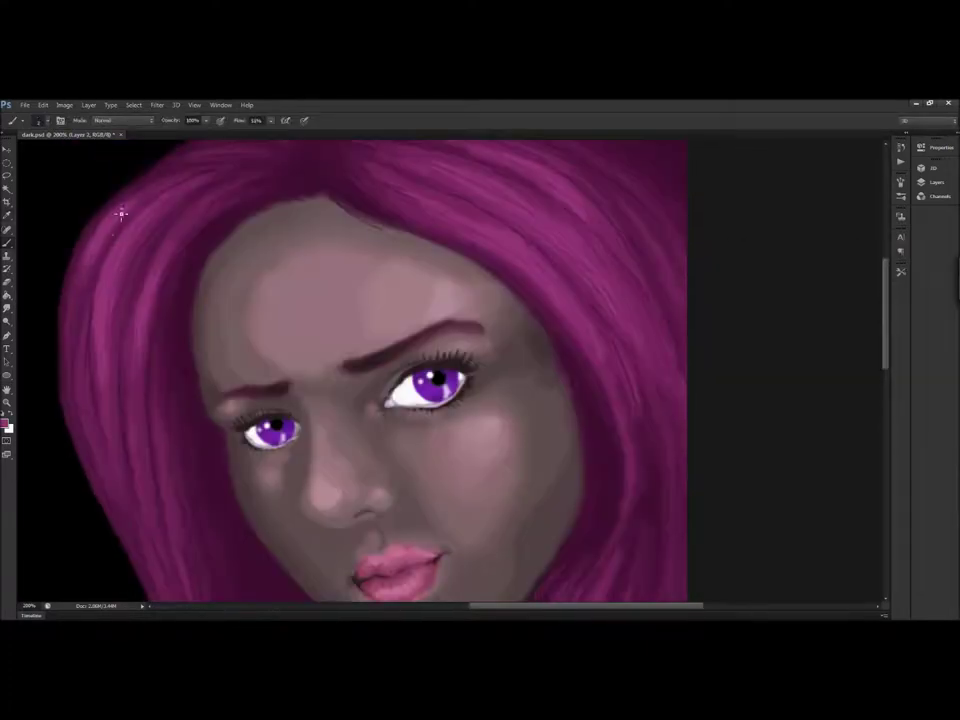
scroll(531, 321, up, 1)
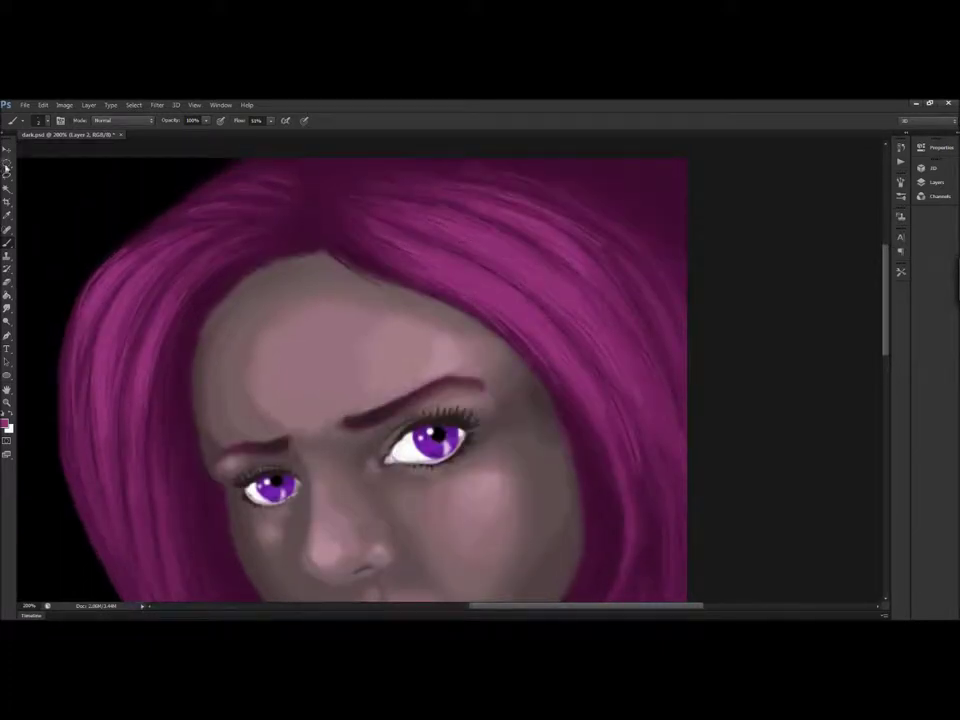
click(293, 208)
key(Return)
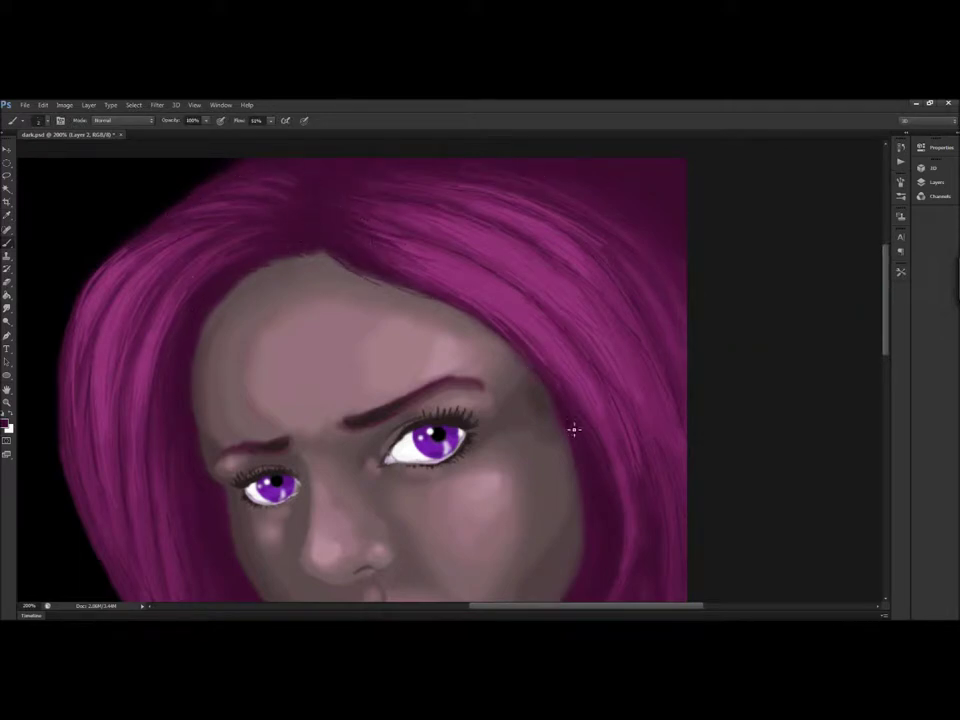
scroll(573, 430, down, 3)
- Switch to a lighter pink and brush highlight strands down the long hair
click(5, 423)
key(Return)
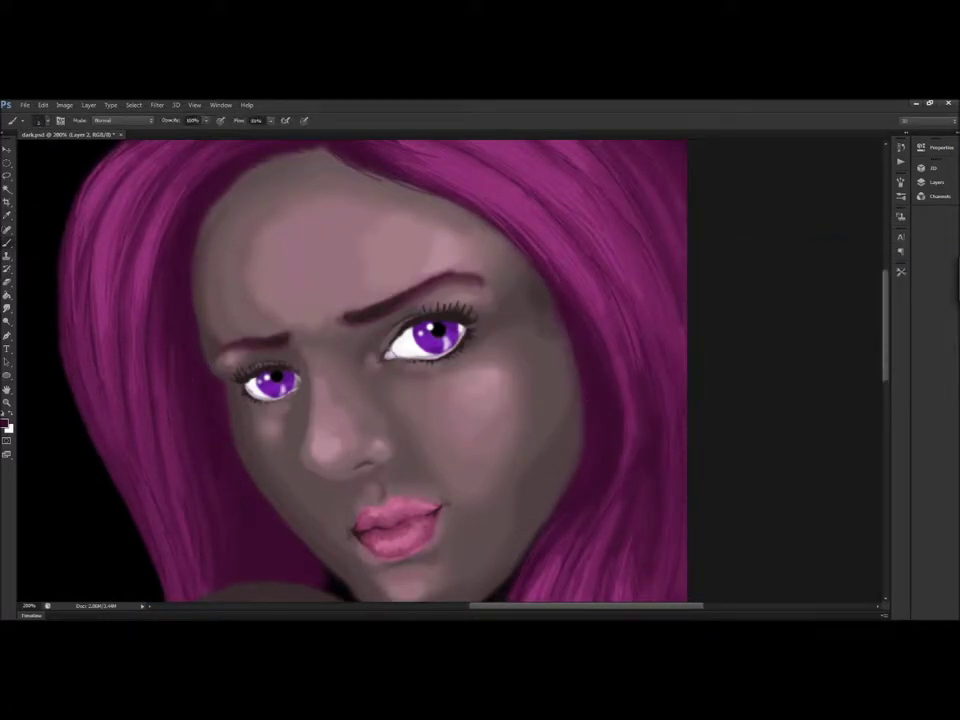
scroll(588, 300, up, 4)
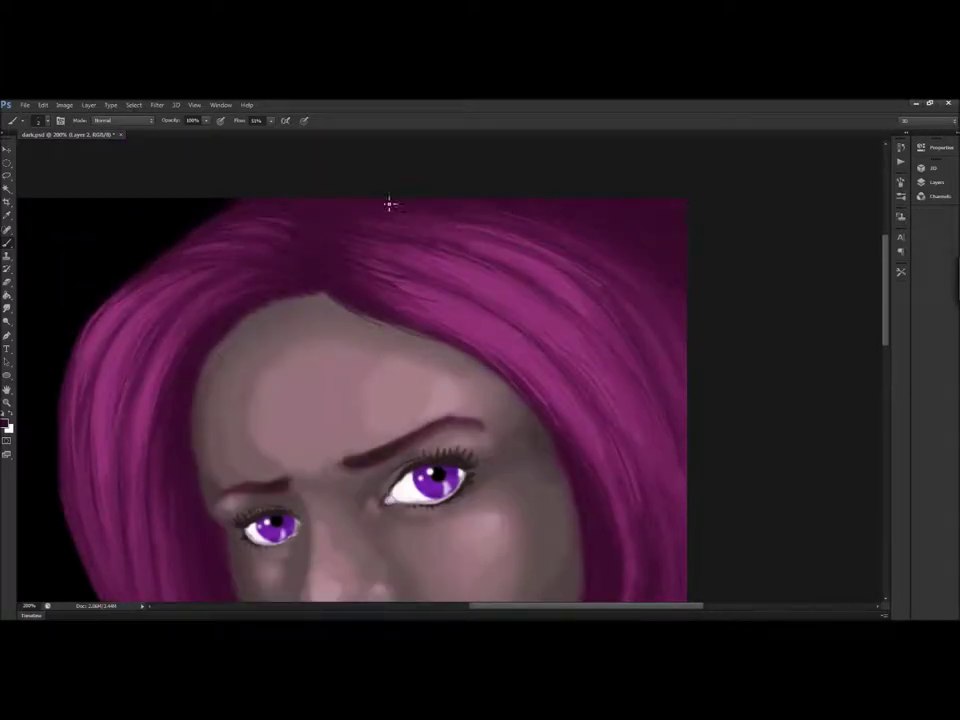
scroll(622, 313, down, 3)
scroll(651, 422, down, 10)
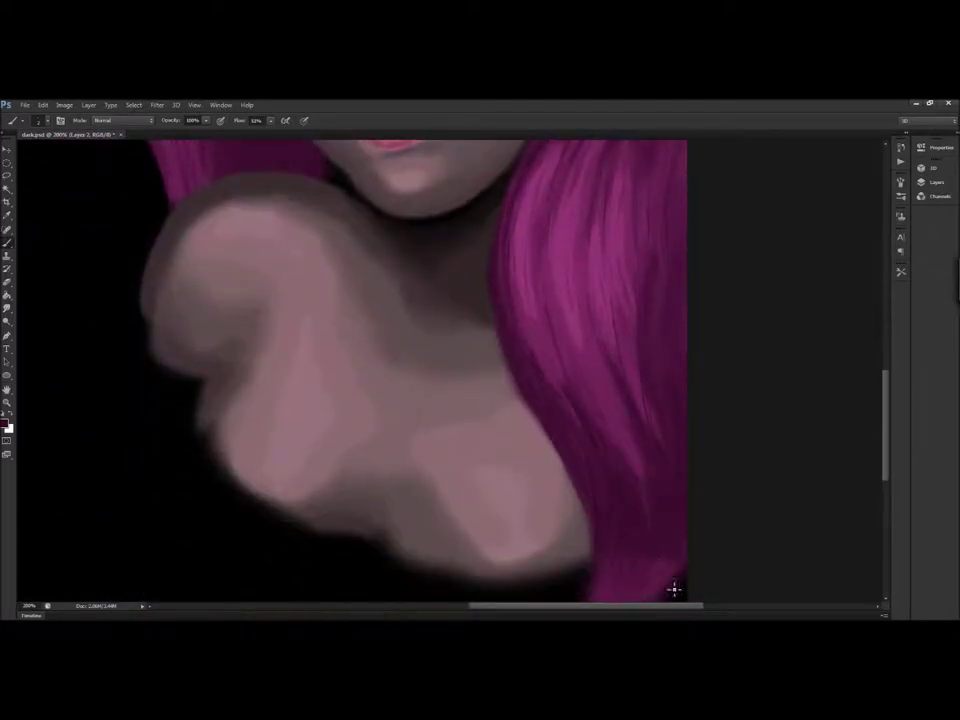
scroll(680, 562, up, 3)
click(771, 321)
key(Return)
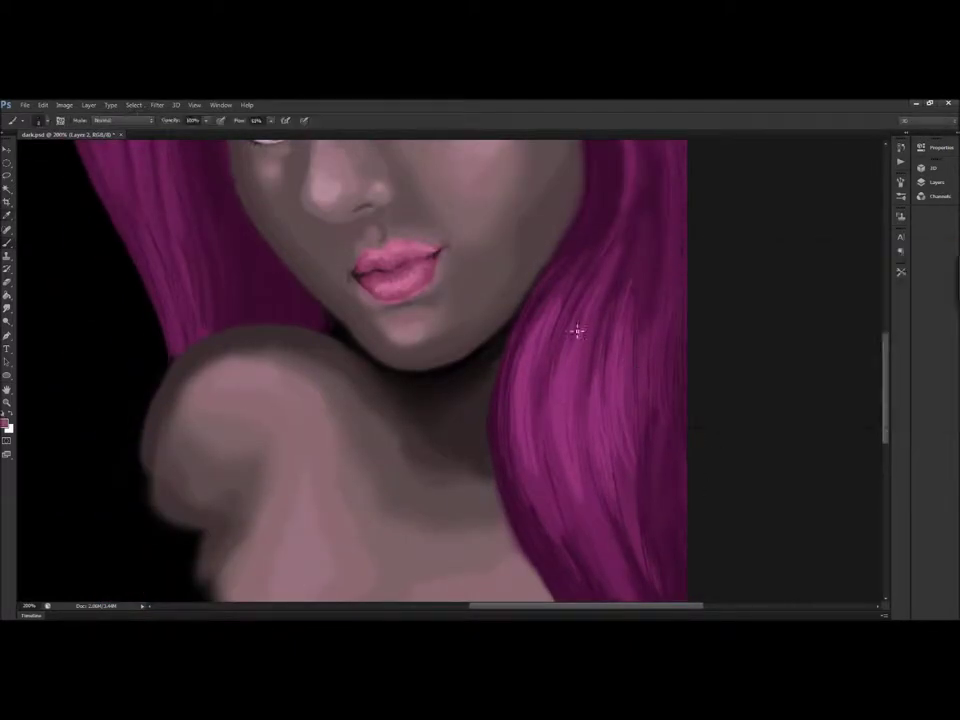
scroll(496, 303, up, 10)
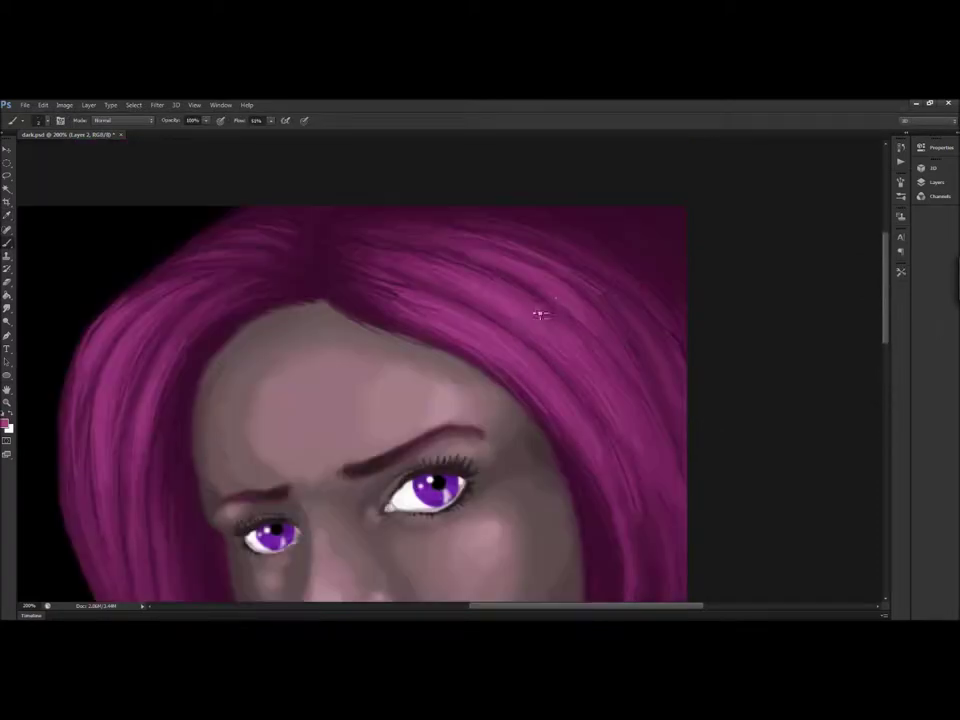
scroll(139, 397, down, 5)
key(ctrl+minus)
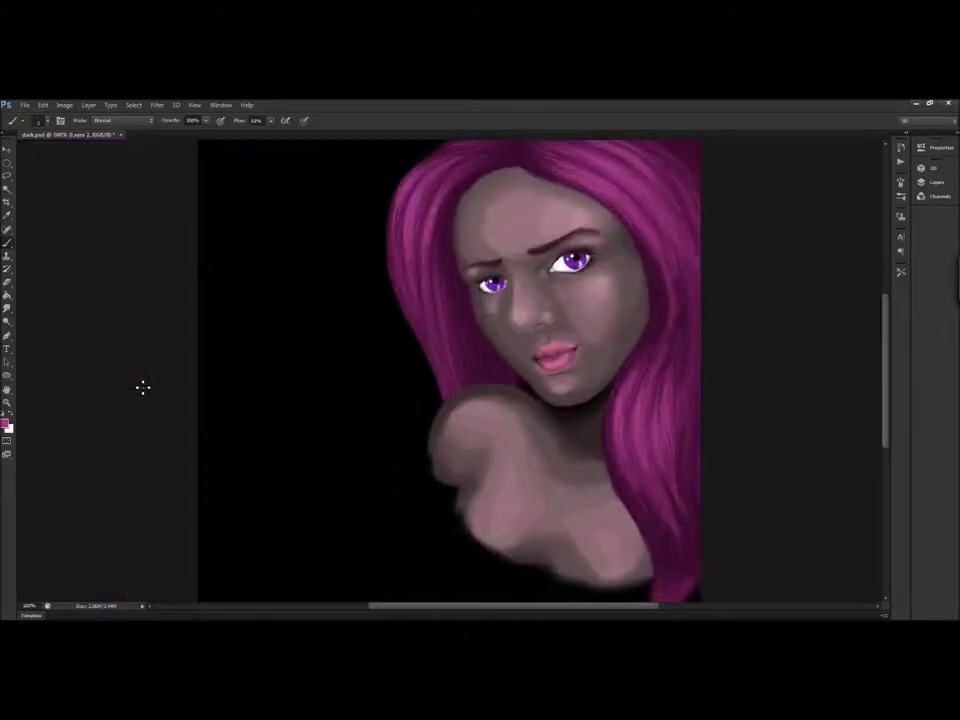
- Paint a bright blue strapless top over the lower chest, extending it to the canvas bottom
scroll(141, 386, right, 3)
click(5, 423)
click(926, 264)
mouse_move(328, 532)
mouse_down()
mouse_move(358, 560)
mouse_move(343, 595)
mouse_move(392, 574)
mouse_up()
click(37, 120)
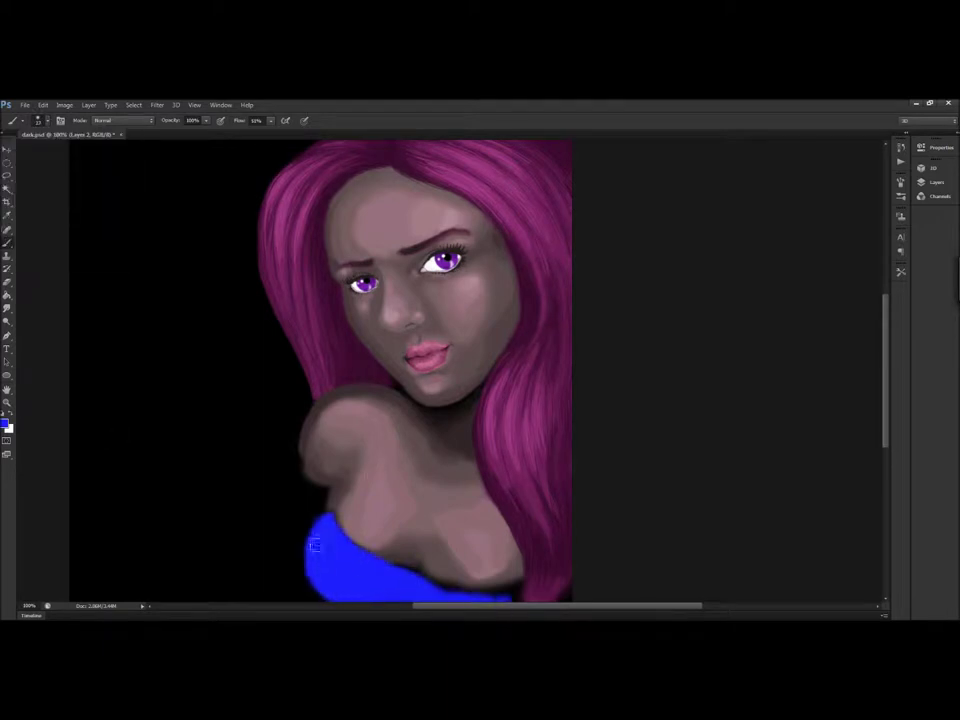
scroll(508, 592, down, 2)
mouse_move(482, 540)
mouse_down()
mouse_move(321, 527)
mouse_move(463, 531)
mouse_move(321, 536)
mouse_move(332, 523)
mouse_move(381, 525)
mouse_move(393, 557)
mouse_up()
click(5, 424)
click(917, 268)
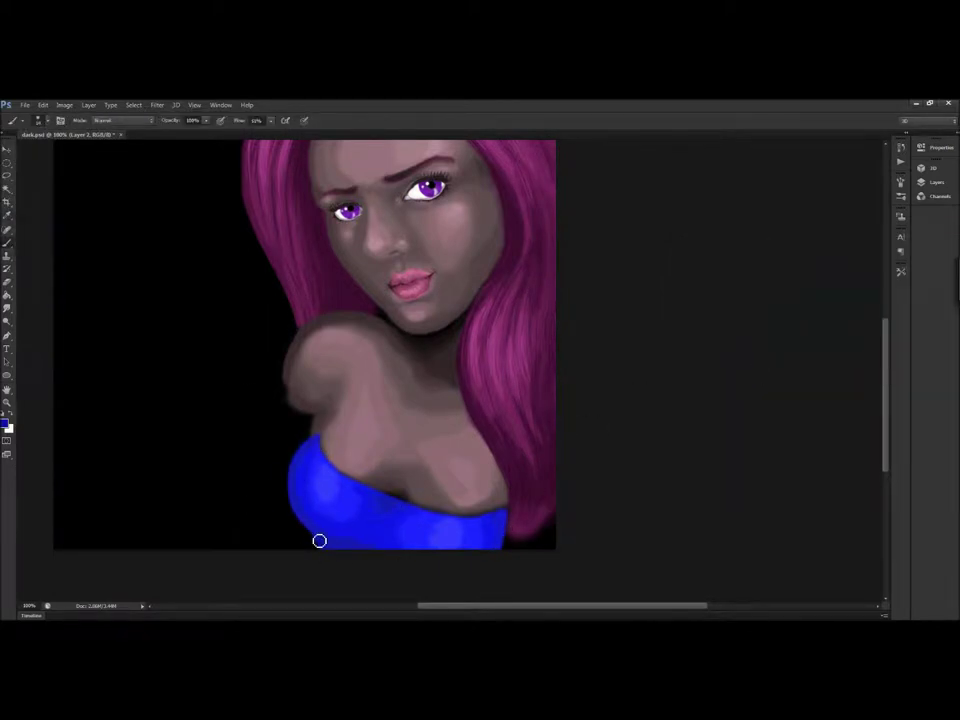
key(ctrl+plus)
key(ctrl+plus)
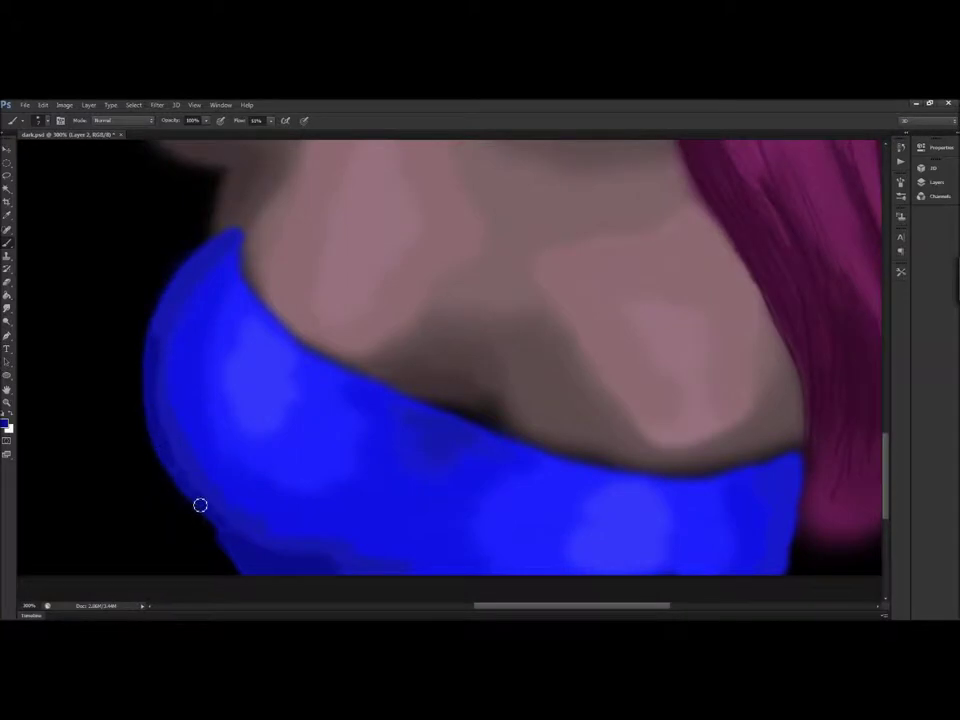
- Stroke a dark outline and light blue highlight along the top's neckline, painting over the shadow patch
click(38, 120)
key(Return)
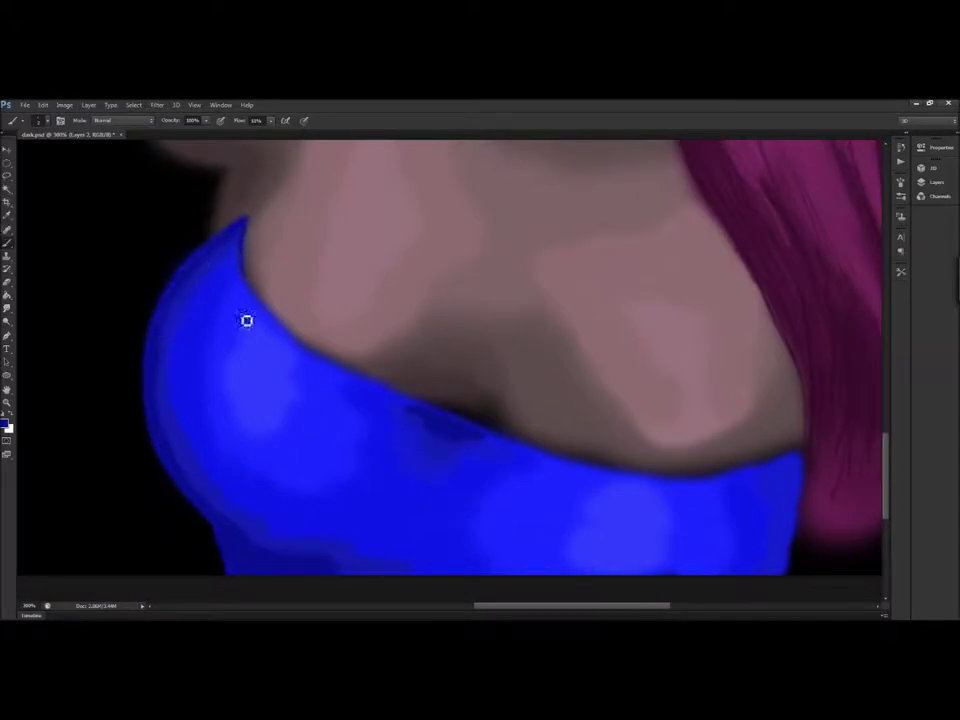
drag(510, 441, 803, 436)
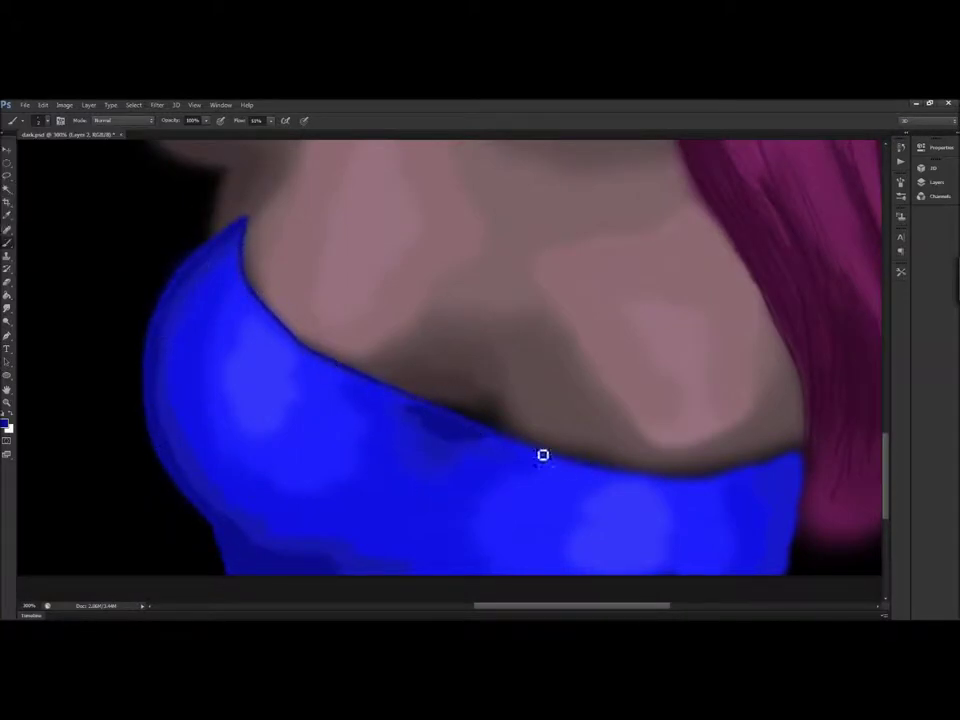
drag(240, 228, 768, 468)
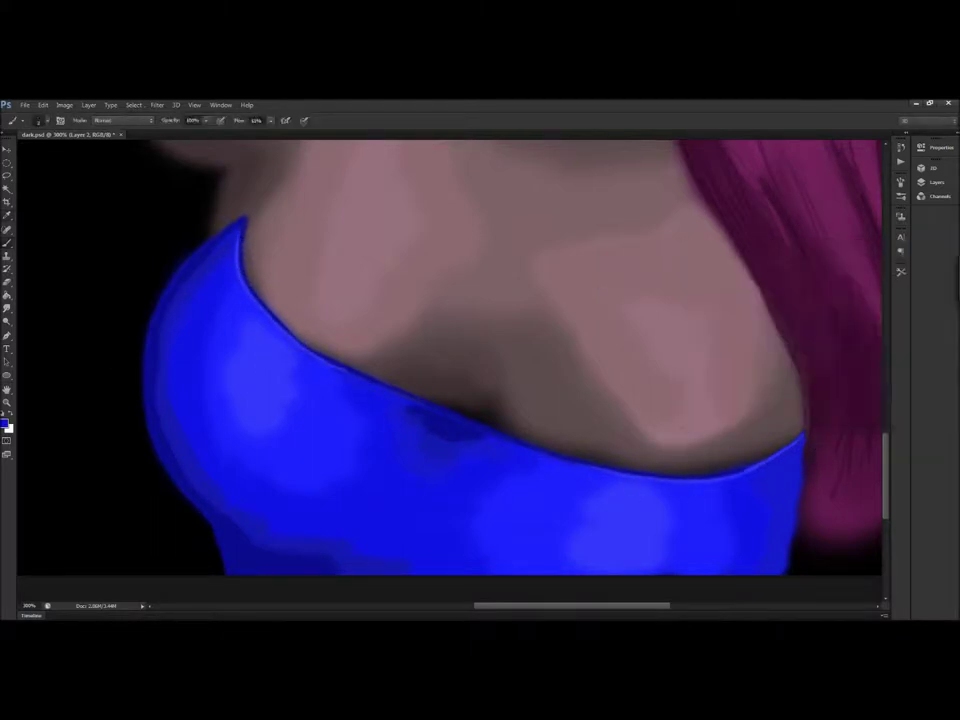
drag(415, 420, 480, 446)
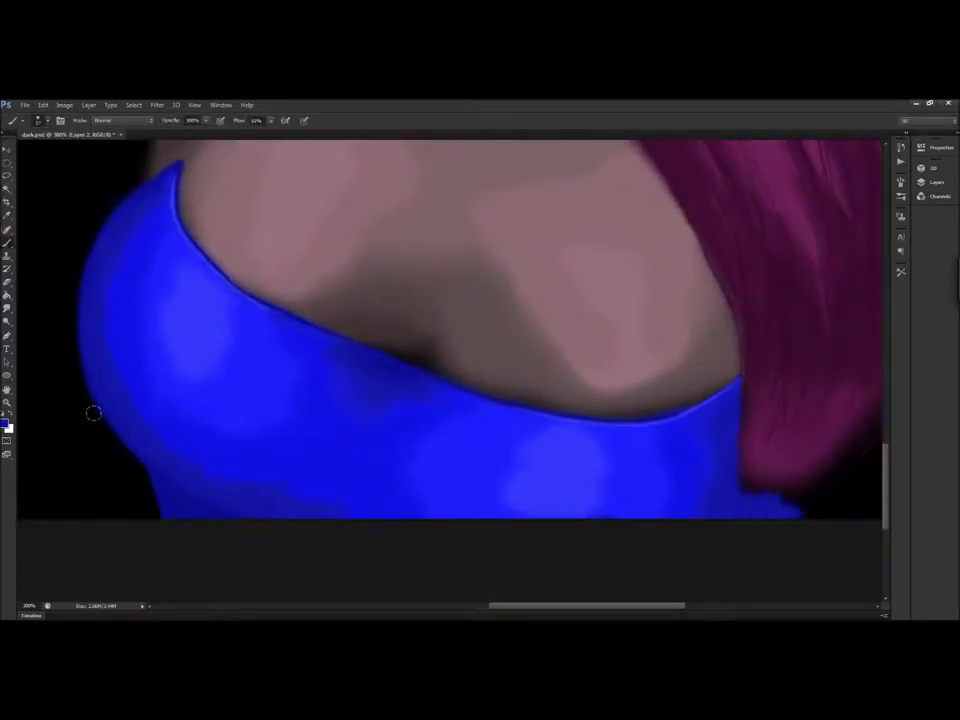
key(ctrl+0)
key(ctrl+plus)
key(ctrl+plus)
key(ctrl+plus)
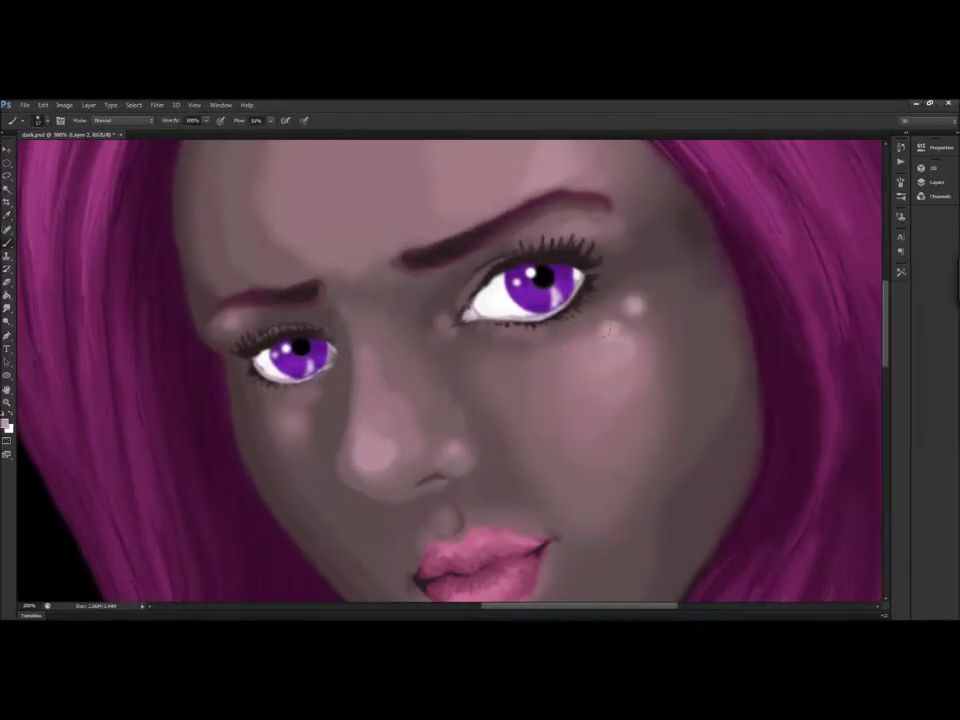
- Sample the eyebrow's dark red-brown and pick further face colours to refine the brows
click(324, 292)
key(Return)
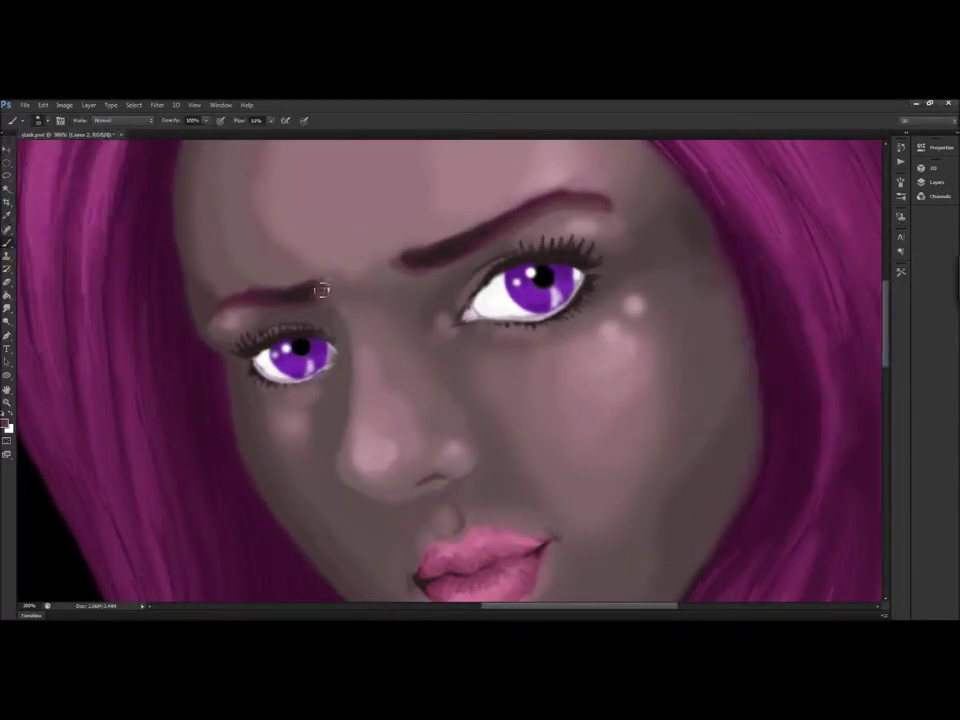
click(6, 424)
click(722, 349)
key(Return)
click(6, 424)
click(650, 308)
key(Return)
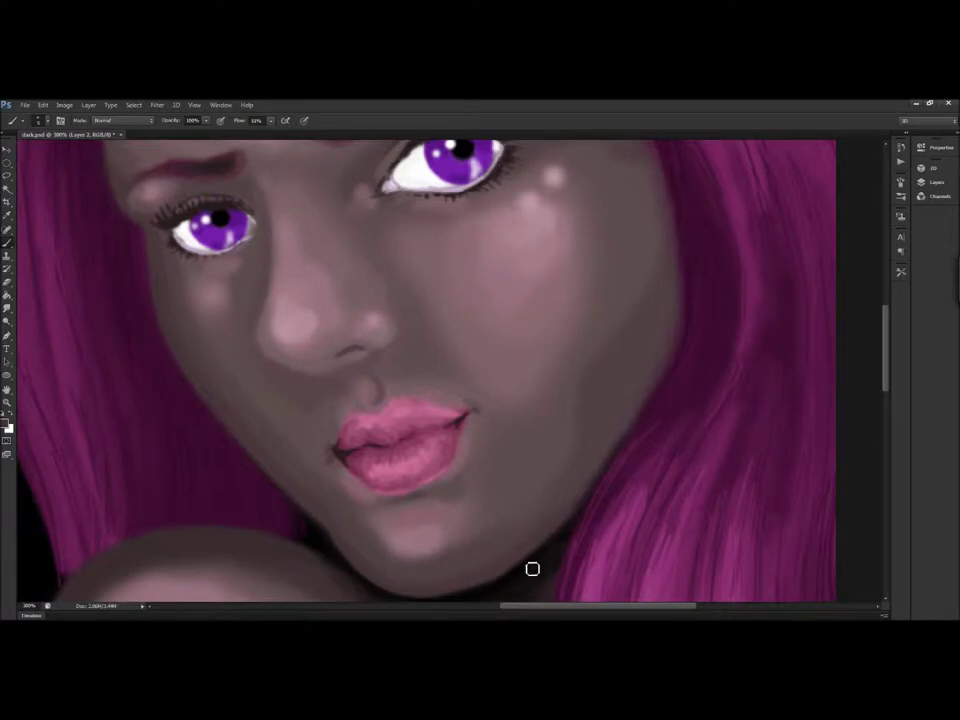
- Scroll down and left to bring the shoulder and chest into view
scroll(212, 344, down, 5)
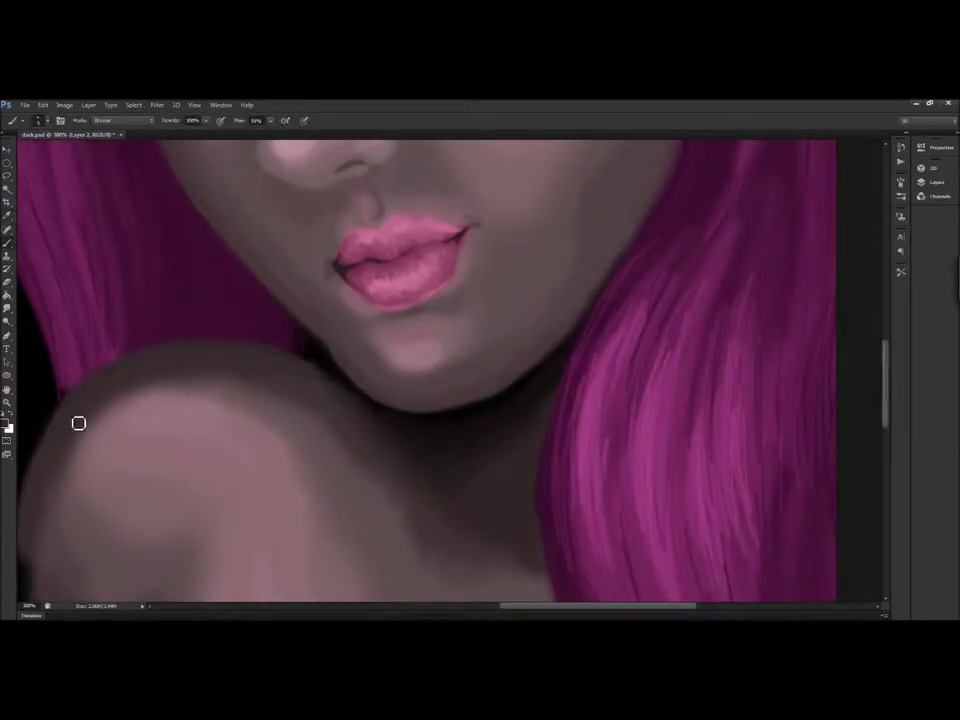
scroll(77, 422, down, 2)
scroll(77, 422, left, 2)
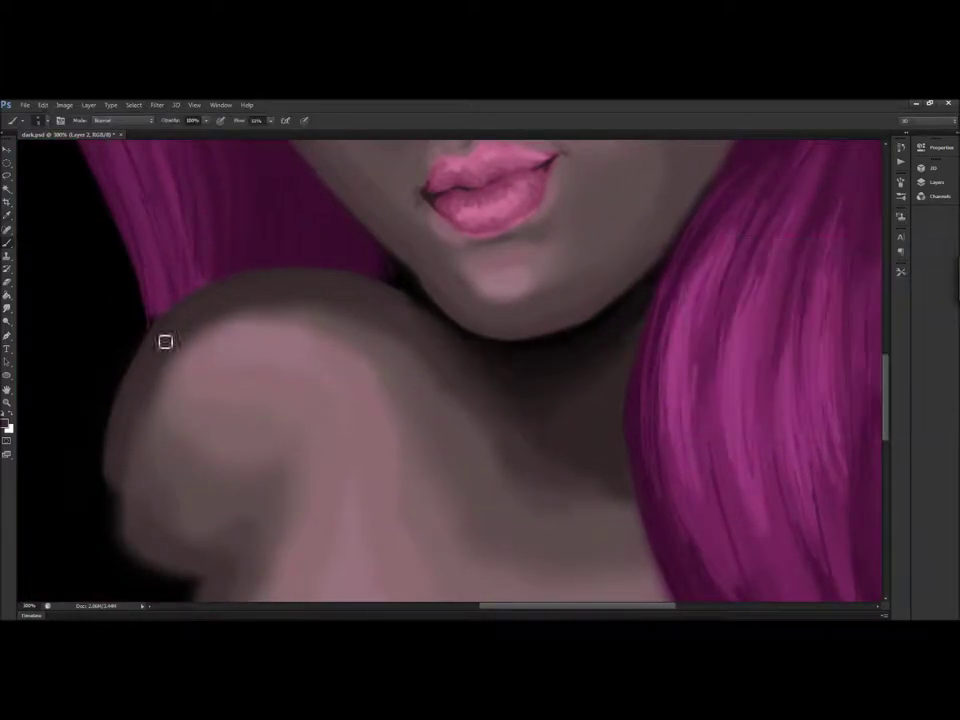
scroll(258, 506, down, 5)
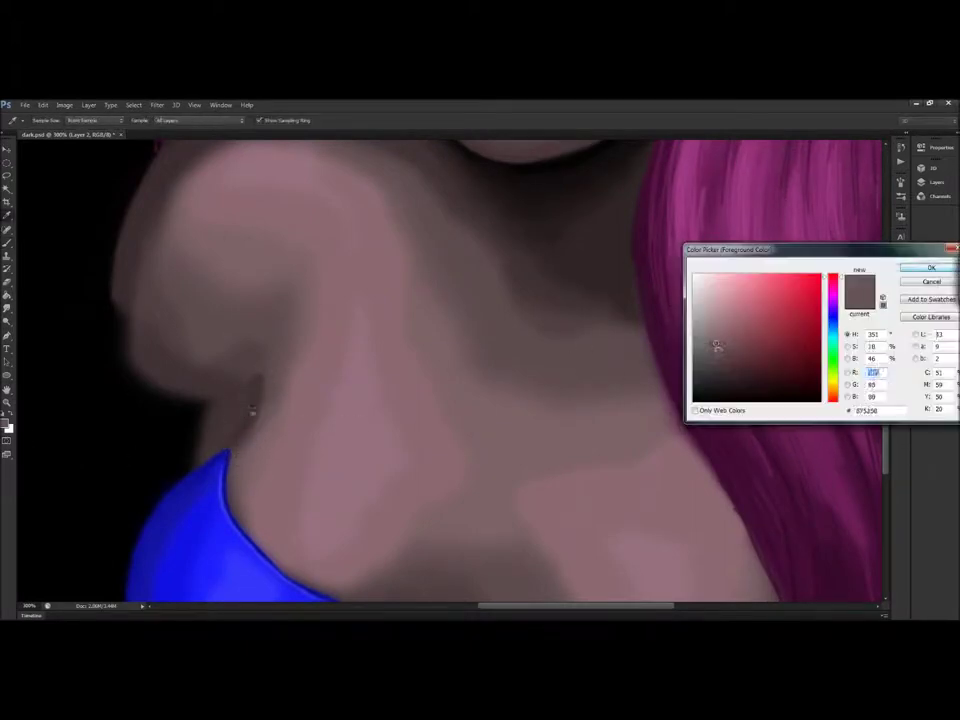
- Smudge the shoulder skin, then set a dark purple with a smaller brush for eye detail
key(r)
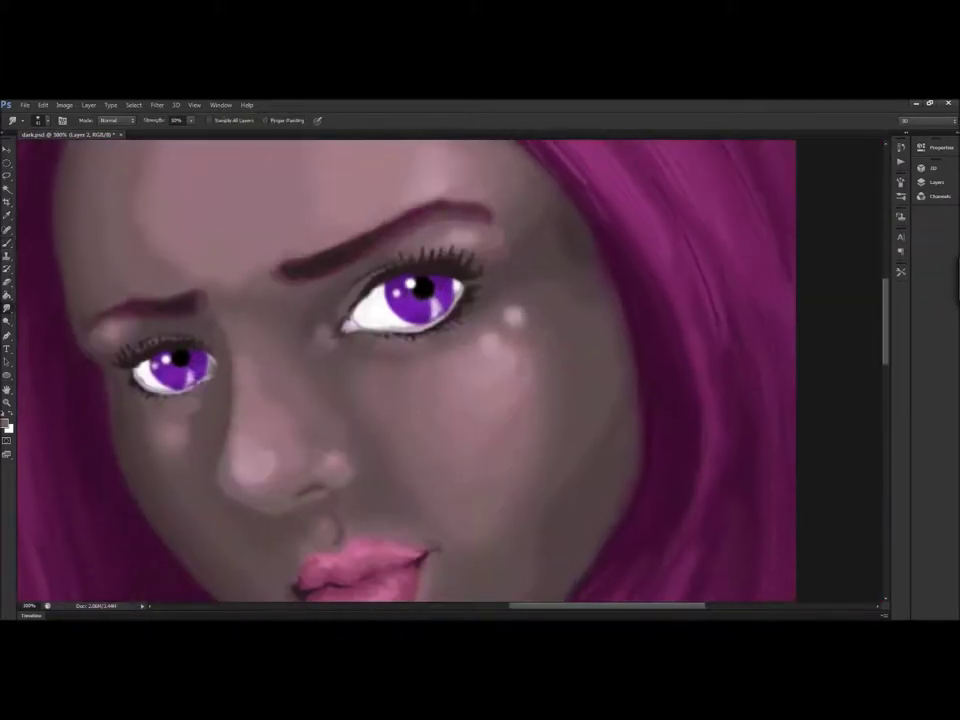
key(b)
click(152, 141)
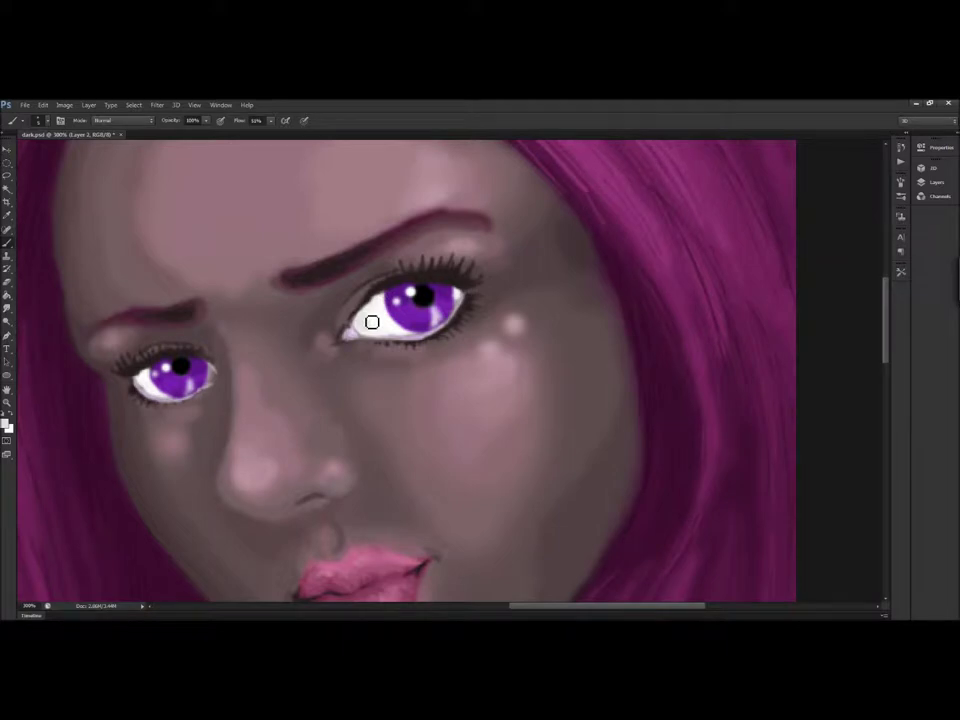
click(7, 425)
click(37, 120)
click(21, 197)
- Paint magenta hair over the dark patch at the lower right beside the blue top
key(ctrl+1)
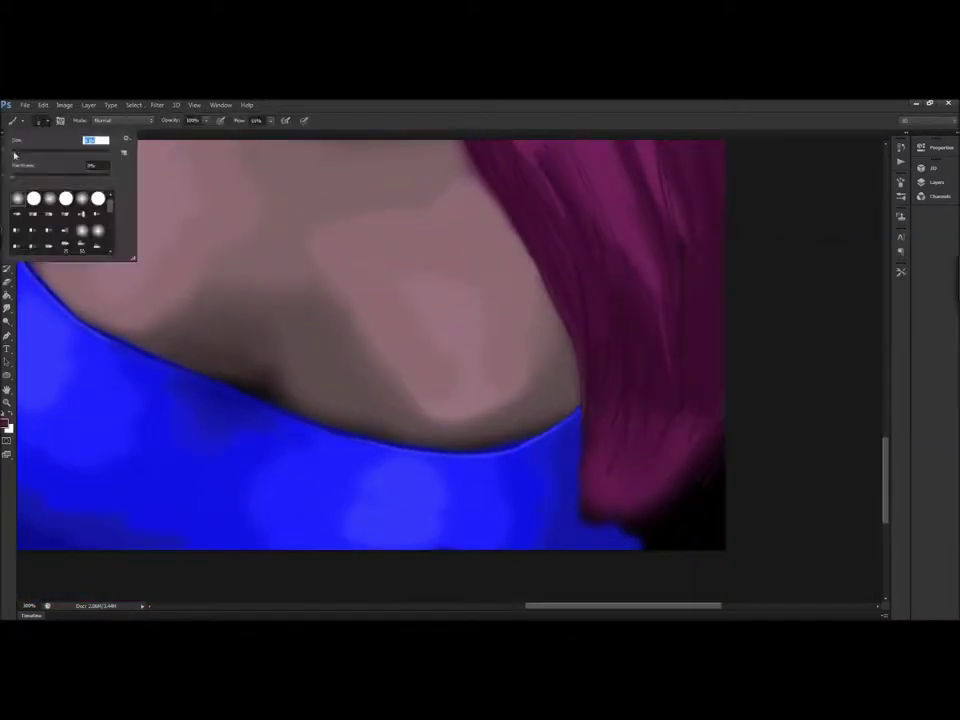
mouse_move(571, 548)
mouse_down()
mouse_move(658, 480)
mouse_move(705, 540)
mouse_up()
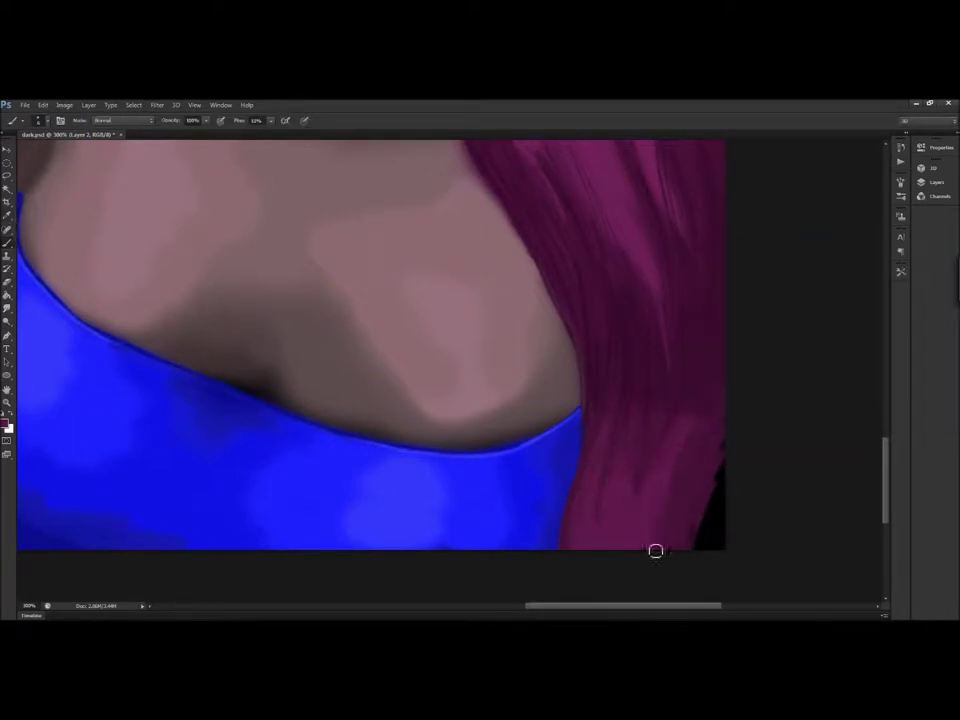
mouse_move(714, 455)
mouse_down()
mouse_move(710, 487)
mouse_move(716, 435)
mouse_up()
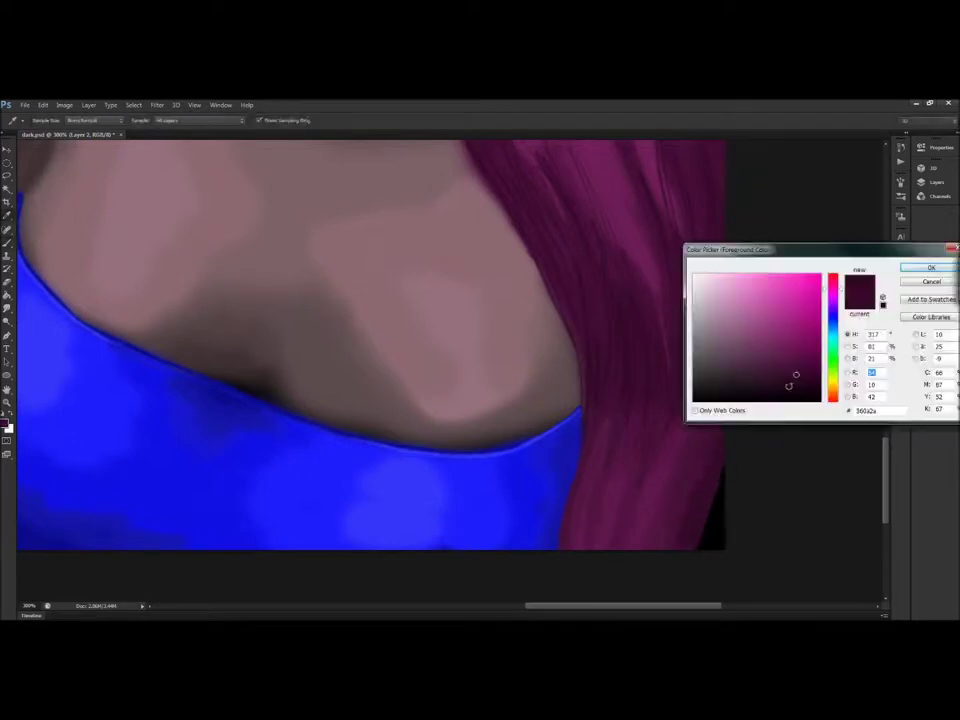
drag(716, 500, 707, 531)
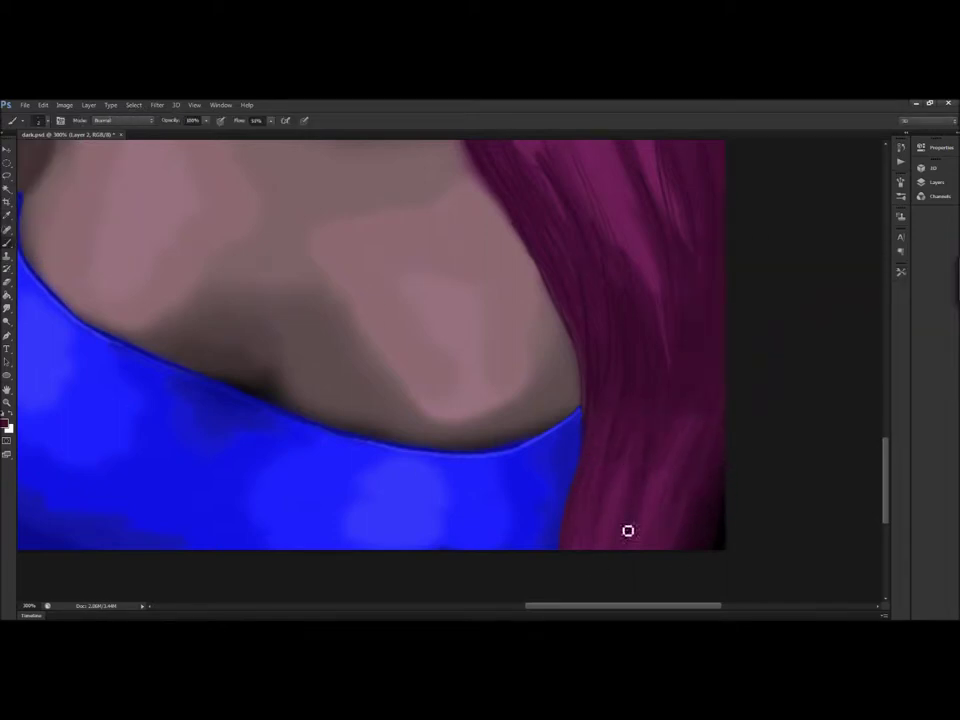
- Zoom back in on the chest and shoulder and choose a dark skin shade
key(ctrl+minus)
key(ctrl+minus)
click(25, 105)
key(Escape)
scroll(392, 428, down, 1)
key(ctrl+plus)
click(6, 424)
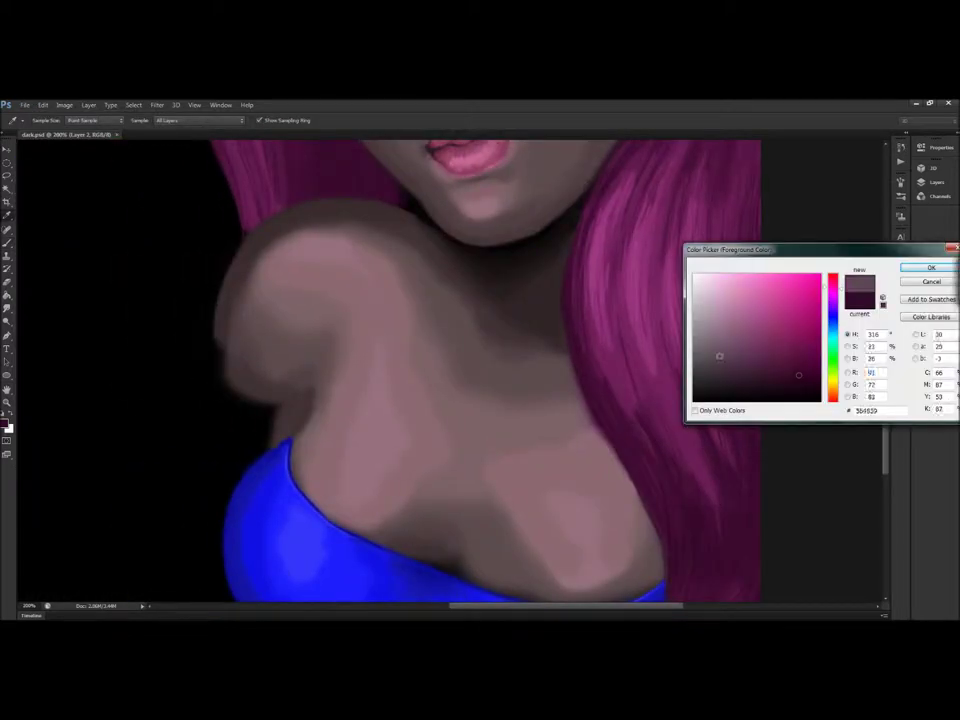
- Repaint the left shoulder's outer edge in dark skin tone down toward the blue top
key(Return)
key(b)
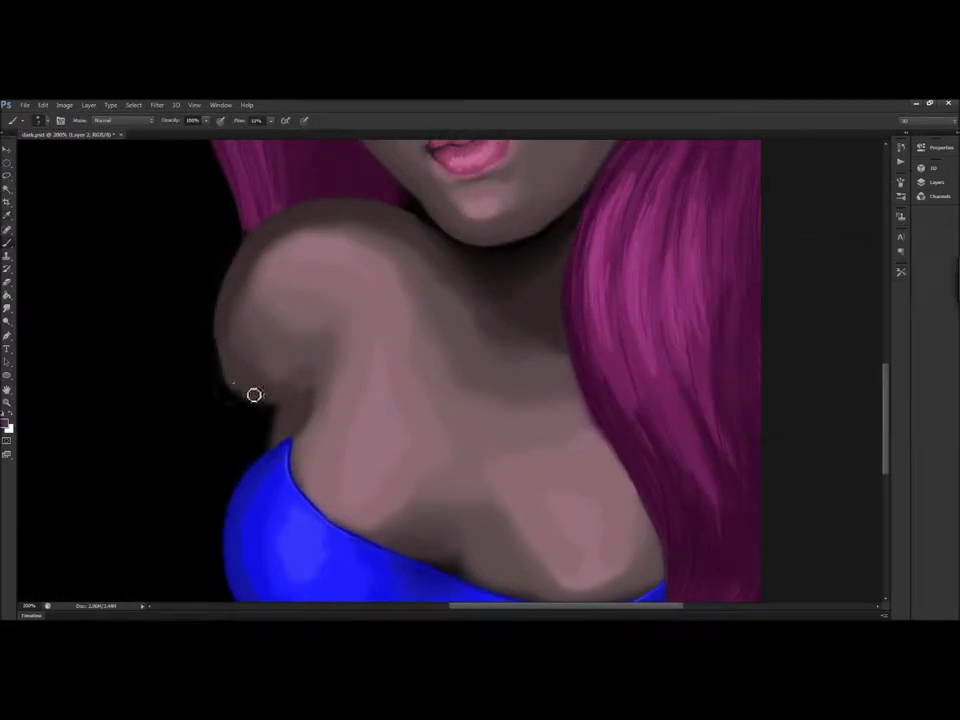
key(r)
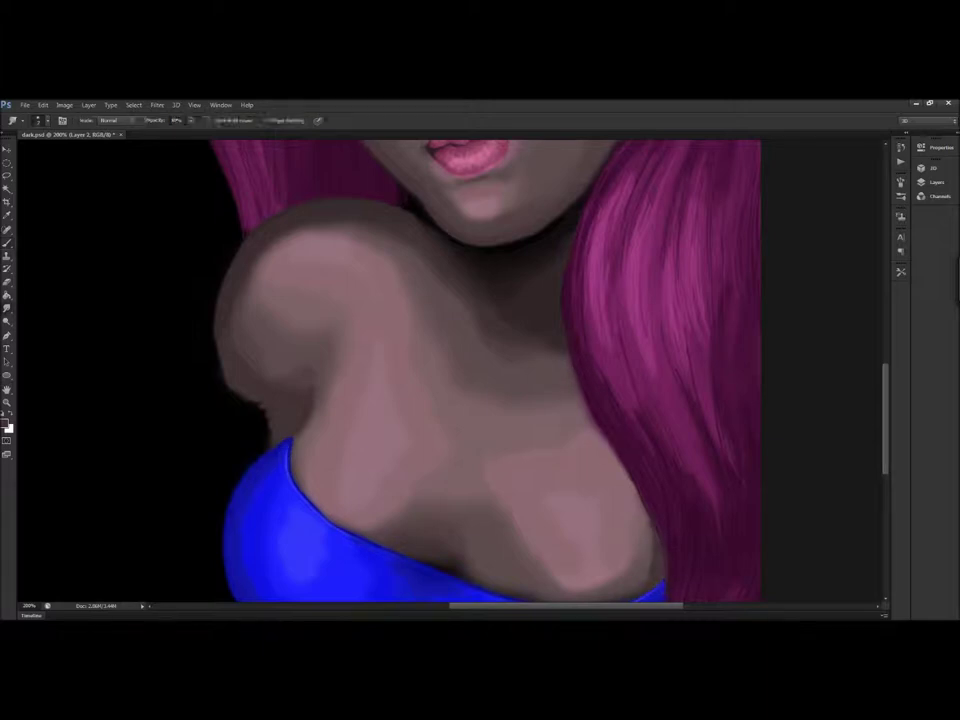
key(b)
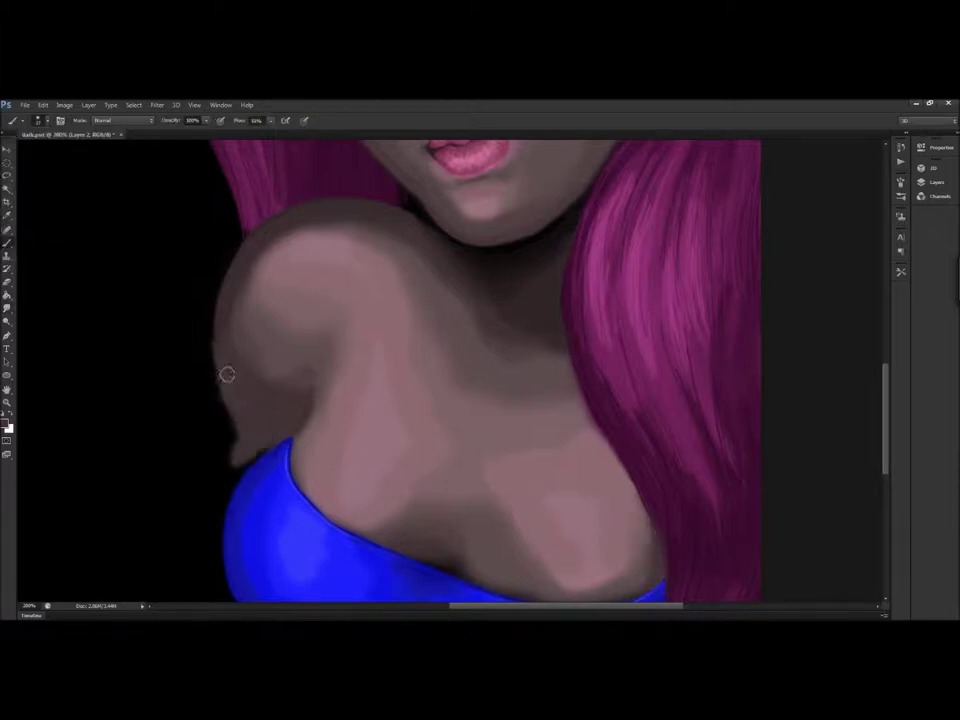
drag(227, 375, 216, 467)
drag(218, 410, 226, 434)
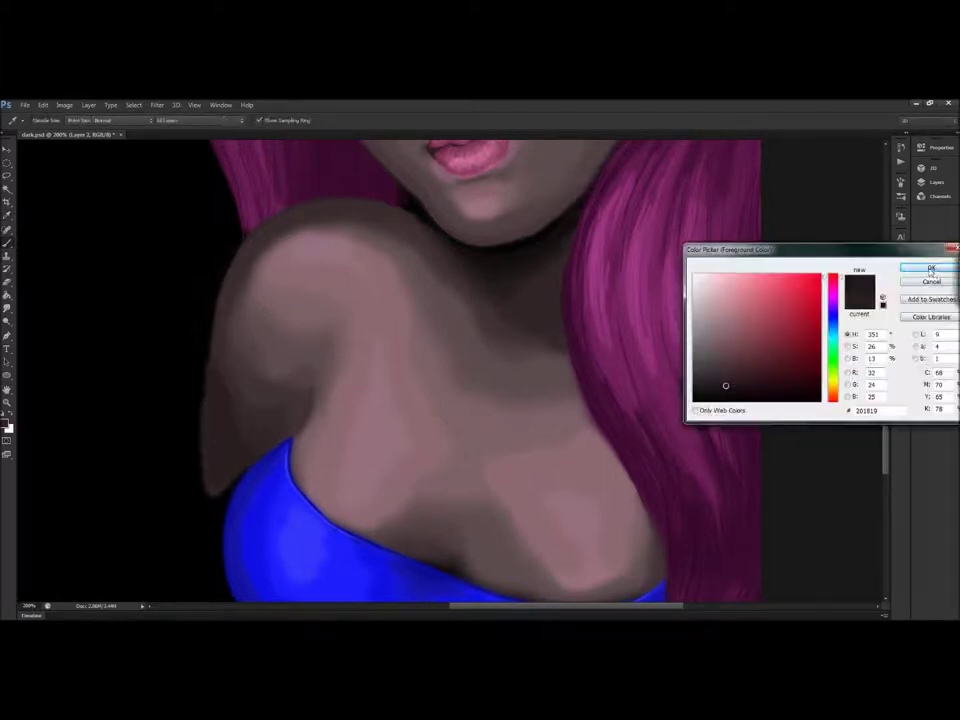
drag(228, 258, 208, 336)
- Lightly erase the dark shoulder edge at 32% opacity and smudge it soft
key(e)
key(3)
key(2)
drag(195, 508, 206, 452)
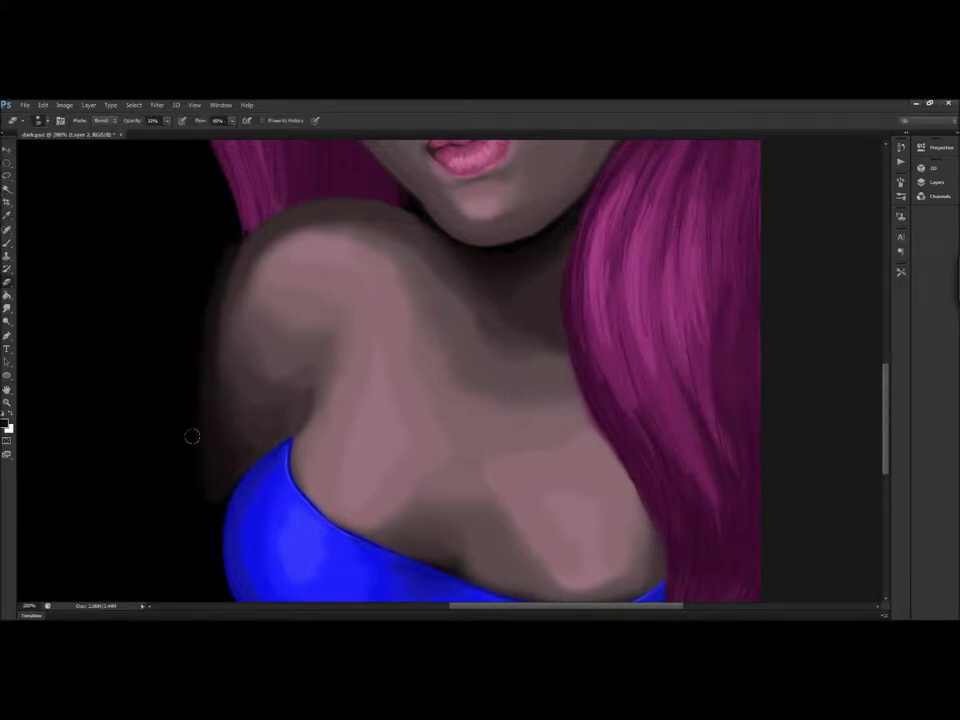
key(r)
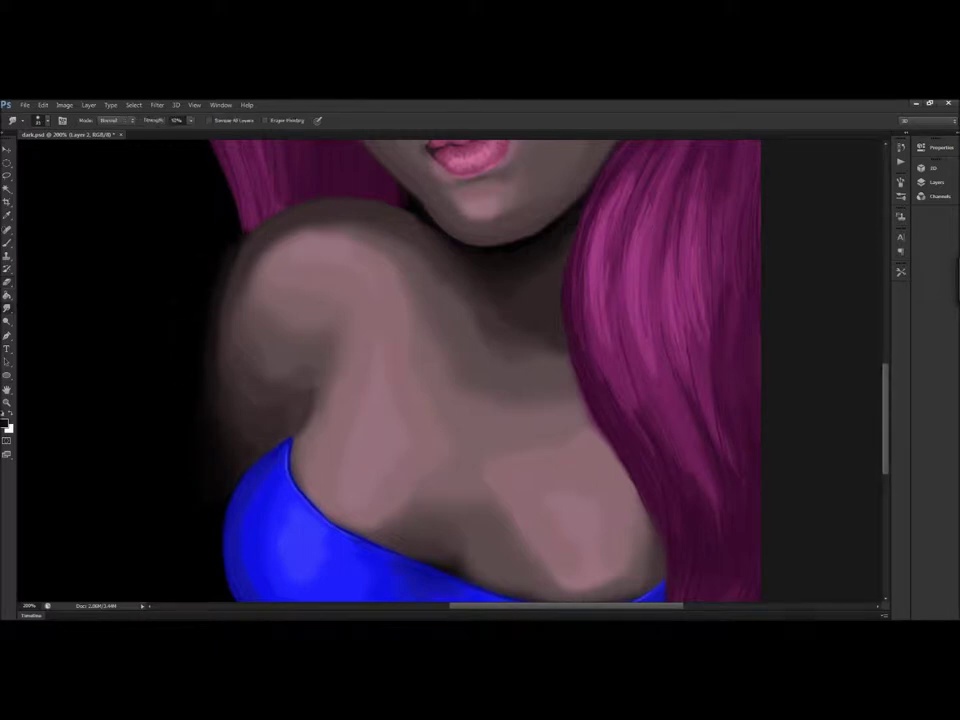
key(ctrl+minus)
key(ctrl+minus)
- Paint green blobs across the black background left of the woman, upper left to lower left
click(6, 422)
click(921, 262)
click(38, 120)
mouse_move(349, 231)
mouse_down()
mouse_move(334, 268)
mouse_move(395, 385)
mouse_up()
drag(330, 330, 420, 410)
drag(300, 350, 310, 400)
drag(295, 300, 308, 230)
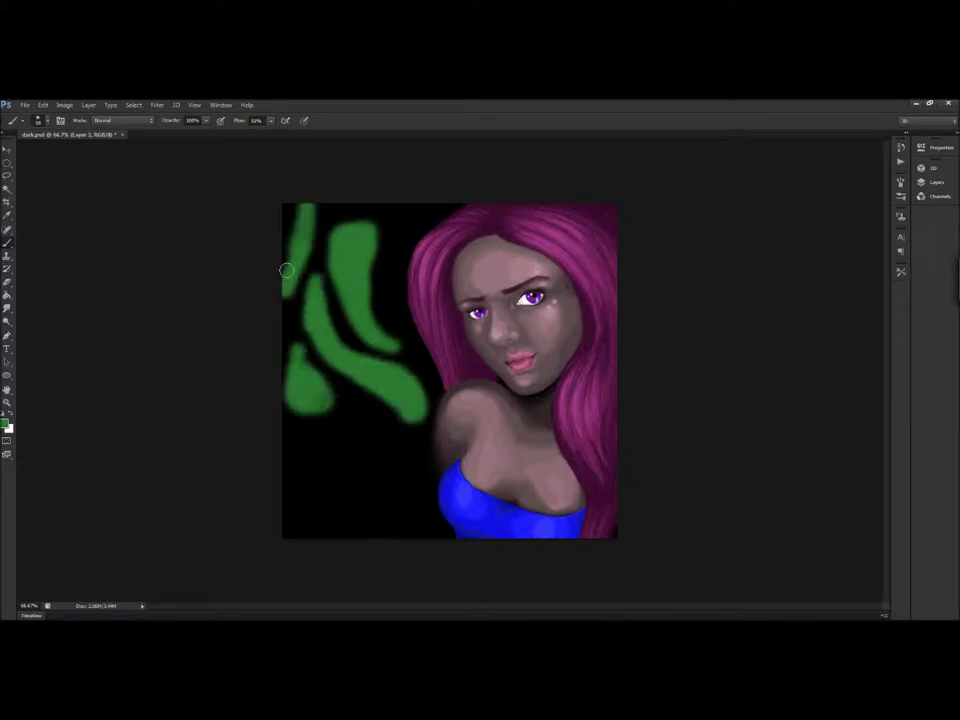
drag(425, 210, 400, 235)
drag(310, 210, 295, 265)
mouse_move(351, 416)
mouse_down()
mouse_move(290, 470)
mouse_move(377, 499)
mouse_move(295, 520)
mouse_up()
- Shade the upper, middle and bottom green blobs' edges with a darker green
click(6, 422)
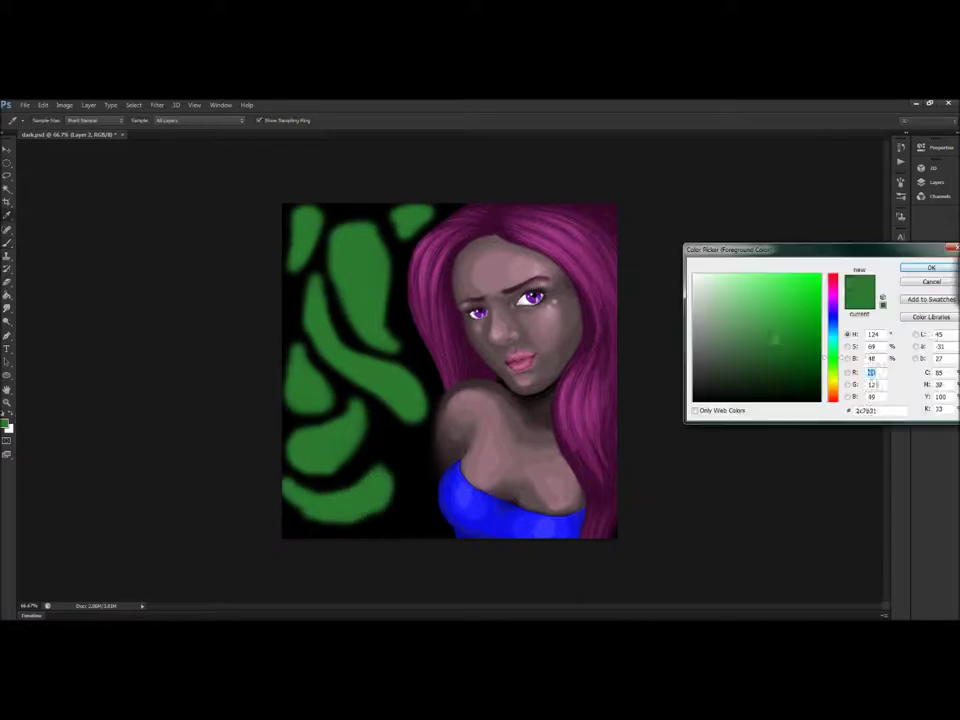
key(Return)
mouse_move(332, 285)
mouse_down()
mouse_move(340, 320)
mouse_move(305, 335)
mouse_up()
drag(300, 390, 345, 420)
drag(295, 490, 384, 464)
click(6, 422)
key(Return)
click(38, 120)
key(Return)
mouse_move(354, 230)
mouse_down()
mouse_move(403, 349)
mouse_move(375, 279)
mouse_move(315, 347)
mouse_move(390, 368)
mouse_up()
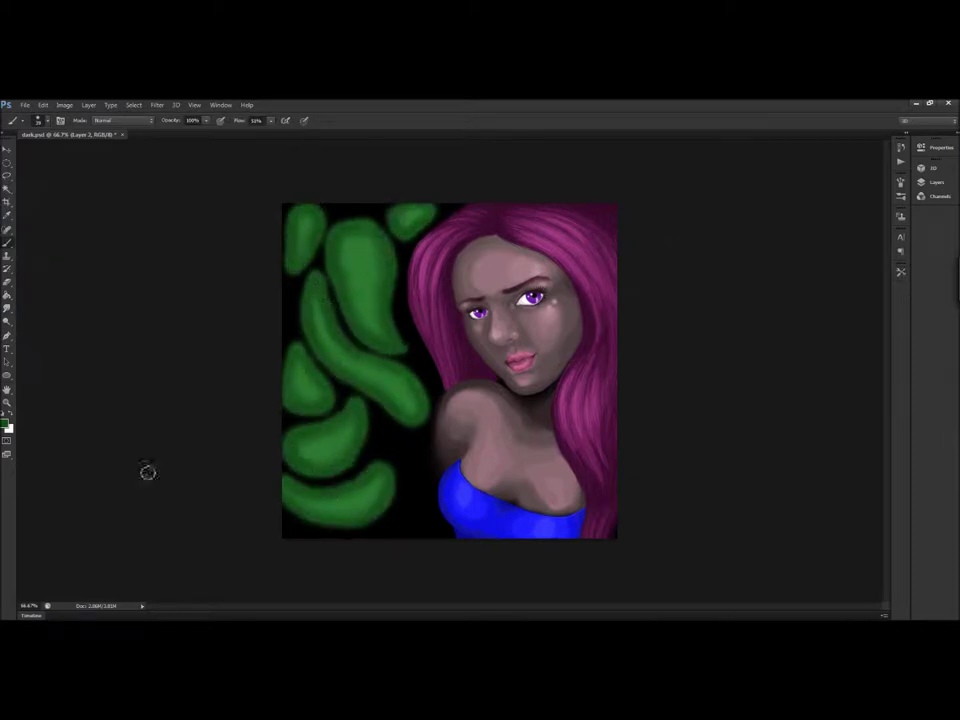
key(ctrl+plus)
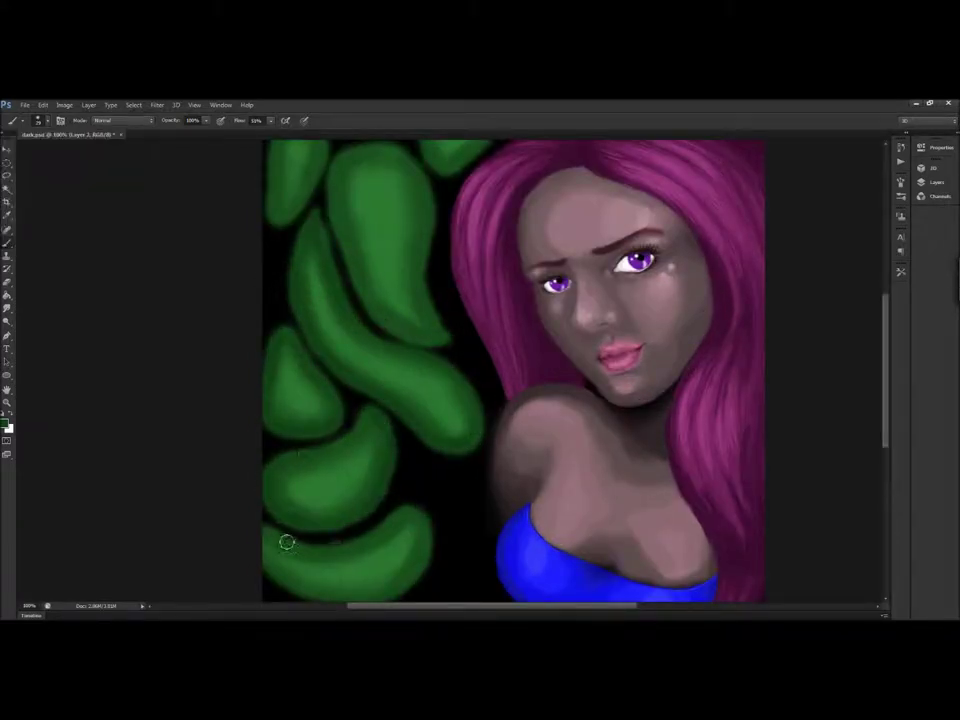
- Sample a green from the painting and extend the green shape along its left edge
scroll(433, 508, down, 2)
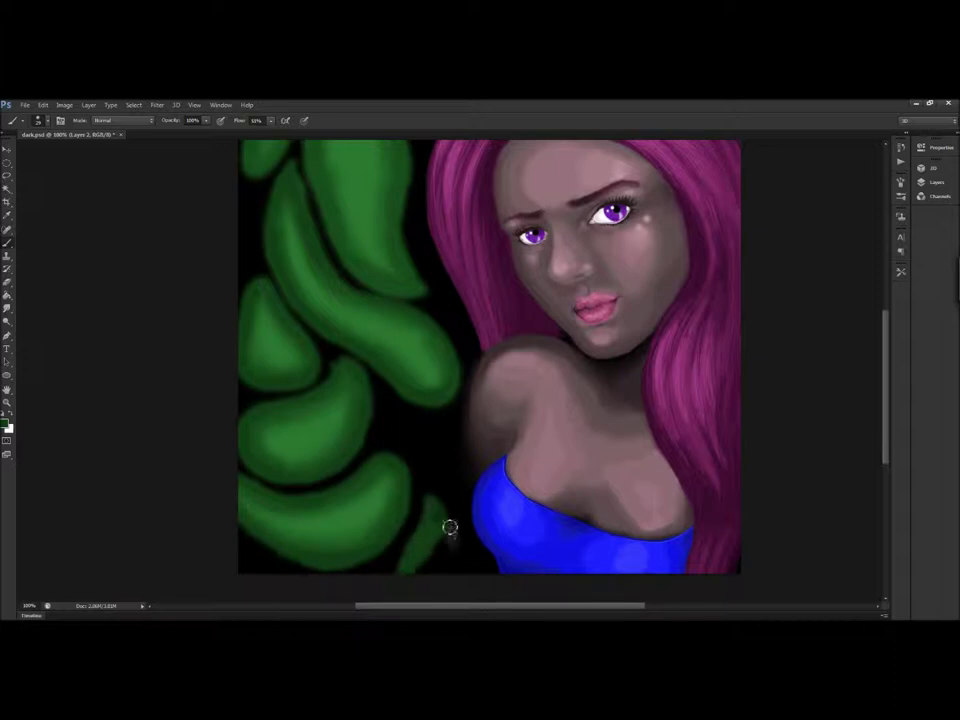
key(i)
click(6, 424)
key(b)
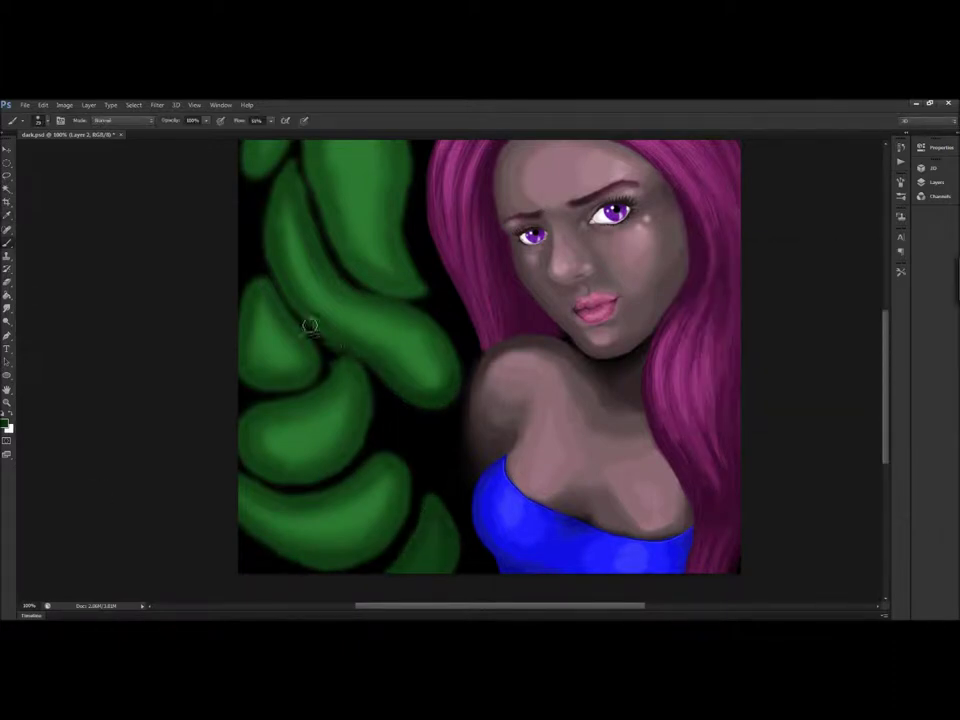
scroll(392, 261, up, 3)
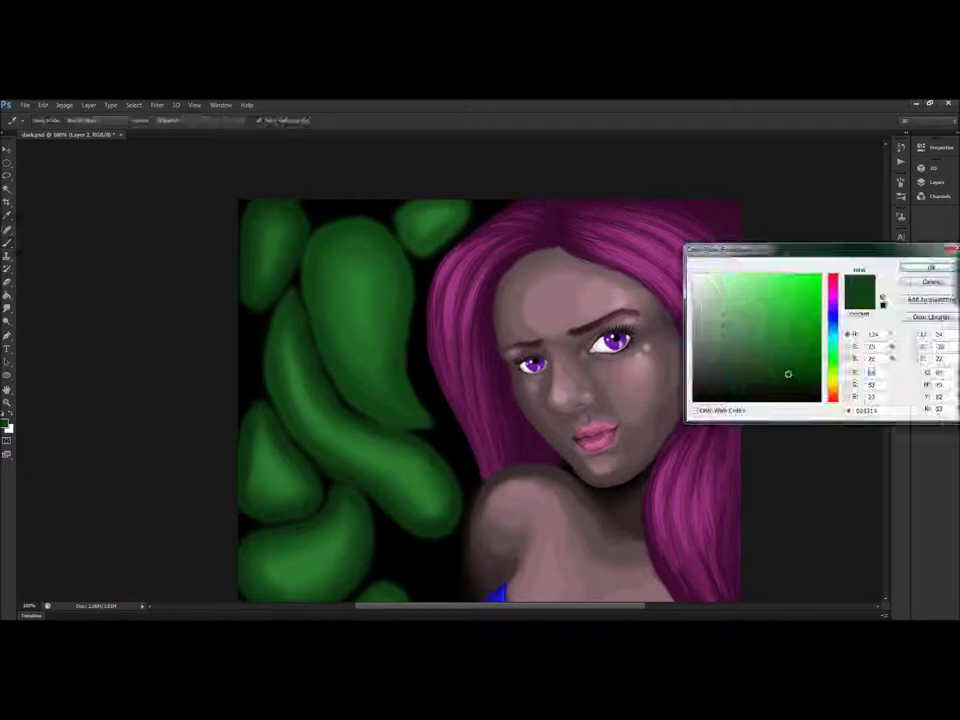
drag(286, 302, 265, 352)
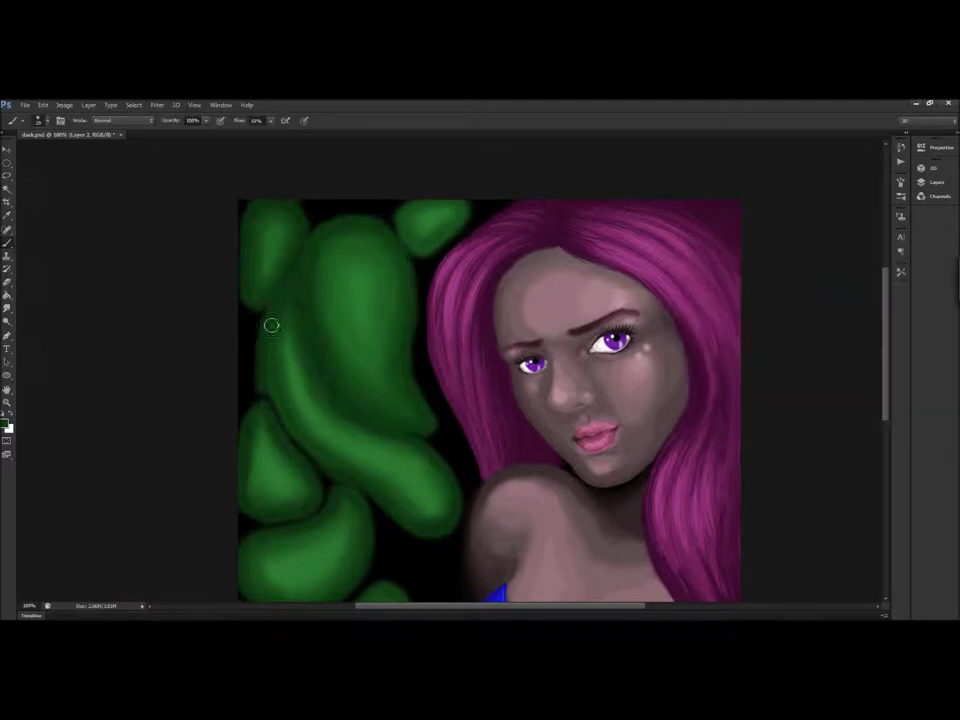
scroll(246, 500, down, 1)
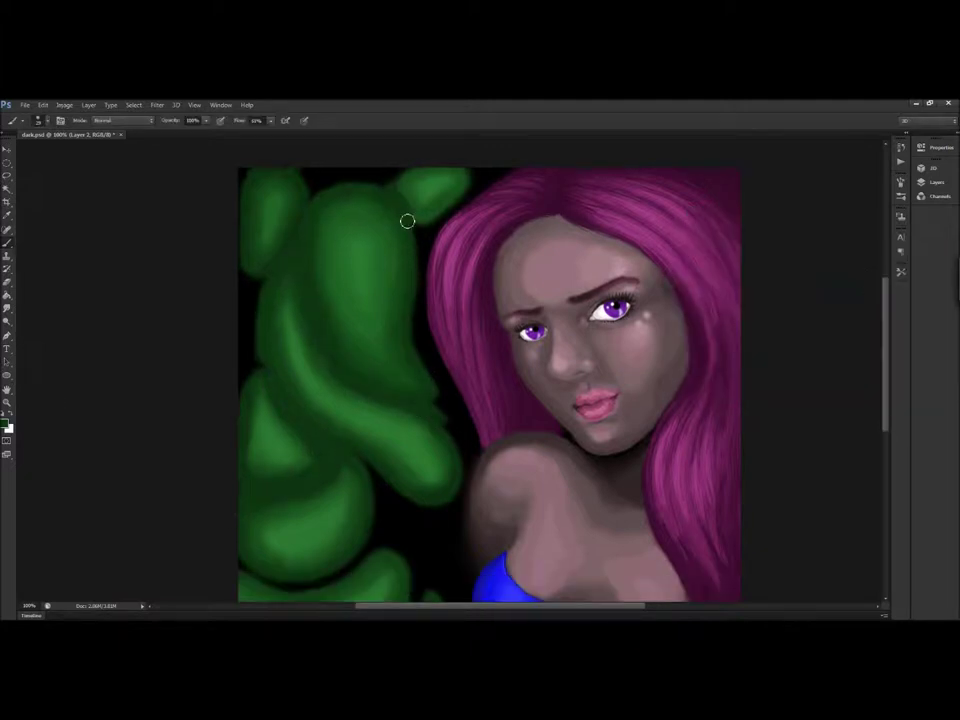
scroll(246, 434, down, 3)
scroll(375, 401, up, 2)
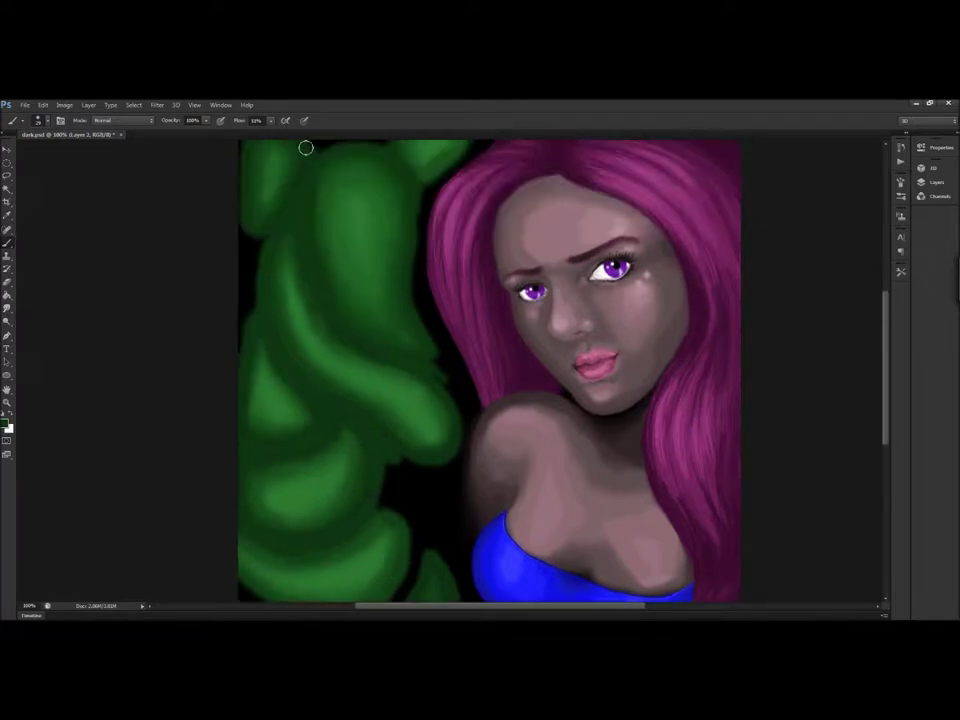
scroll(314, 200, up, 1)
- Darken the green mass's top, left and middle edges and fill the lower-left gaps
click(6, 422)
key(Return)
mouse_move(290, 275)
mouse_down()
mouse_move(246, 328)
mouse_move(426, 386)
mouse_up()
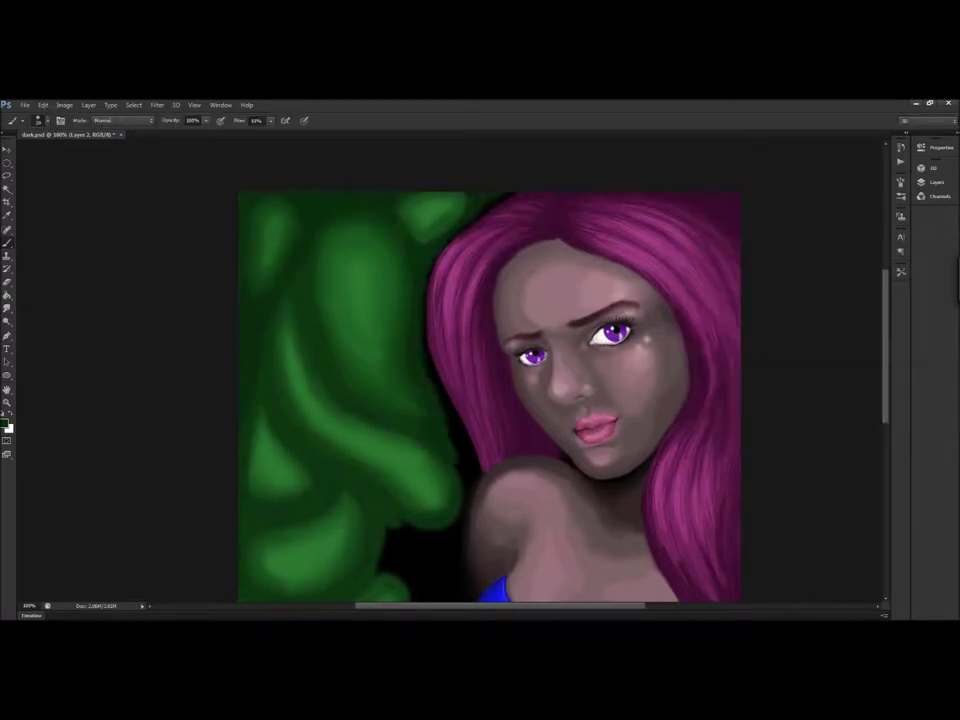
scroll(331, 353, down, 2)
drag(380, 448, 384, 398)
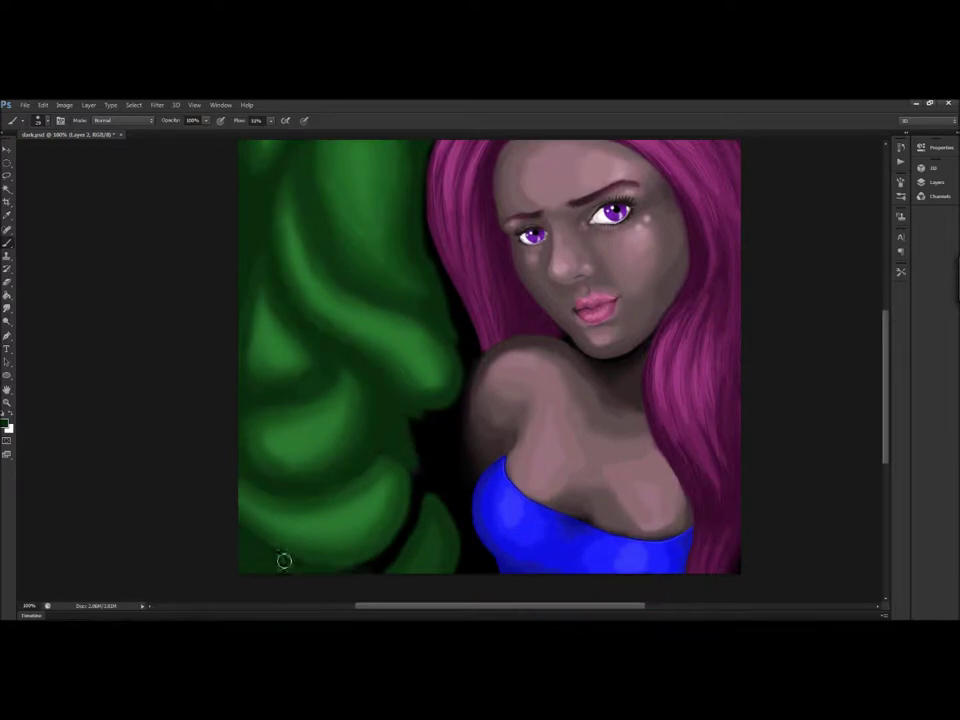
drag(285, 561, 430, 545)
- Pick new greens in the Color Picker for further blending of the foliage
click(6, 422)
click(926, 272)
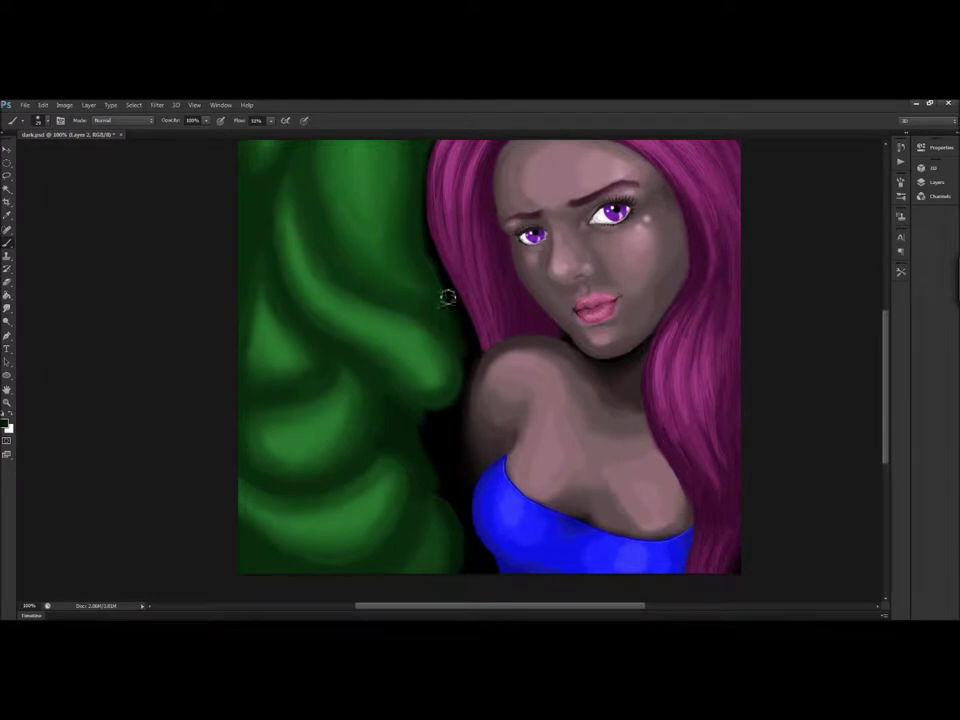
scroll(291, 207, up, 2)
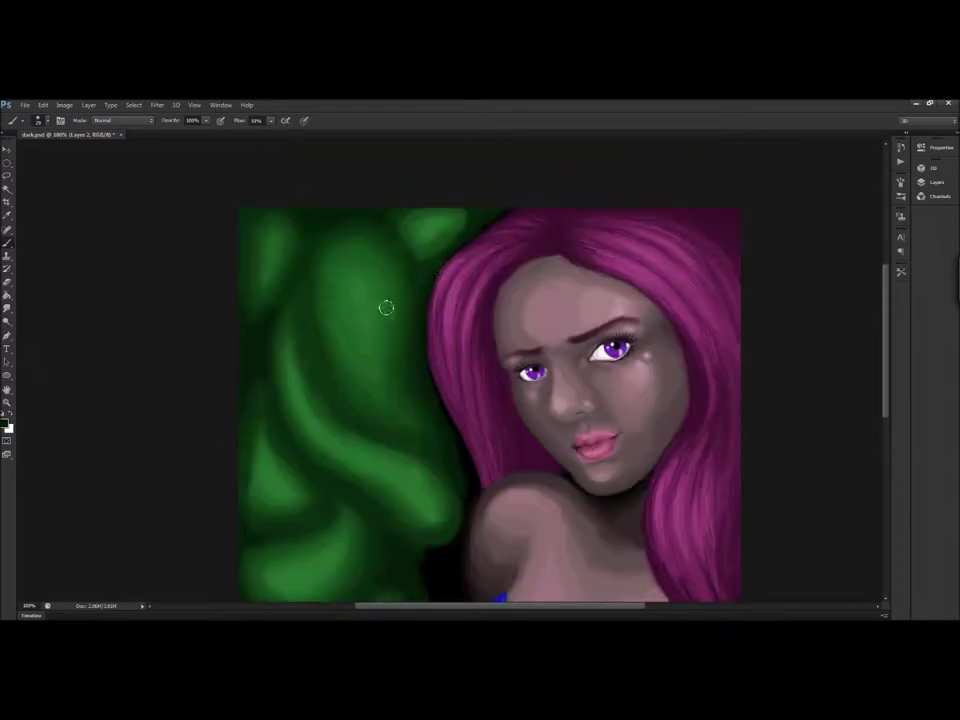
scroll(386, 307, down, 2)
click(6, 422)
click(921, 268)
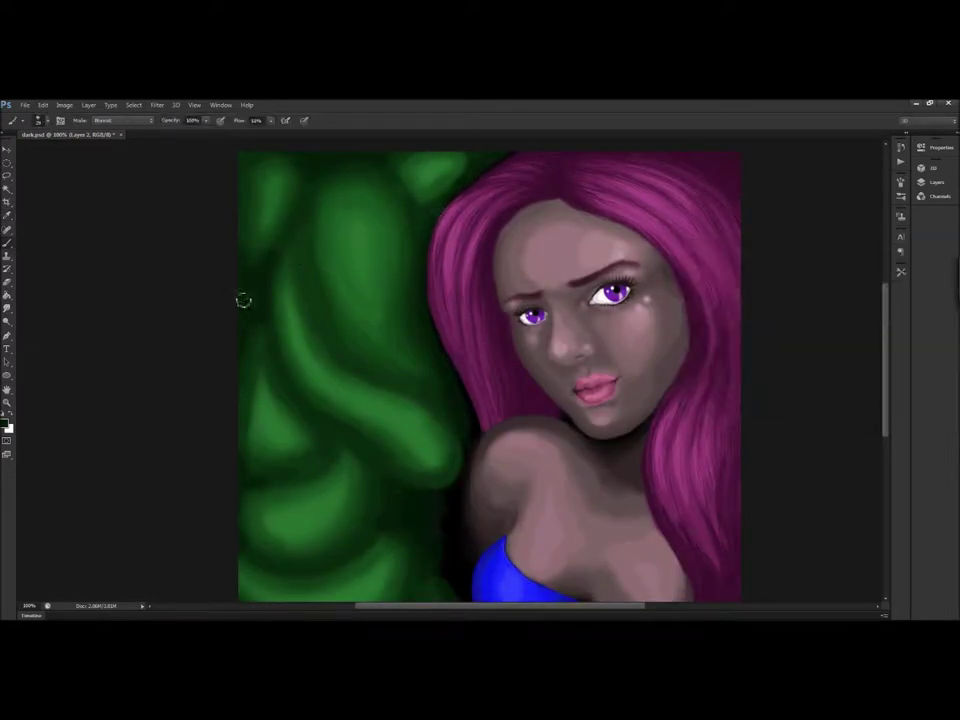
scroll(324, 405, down, 4)
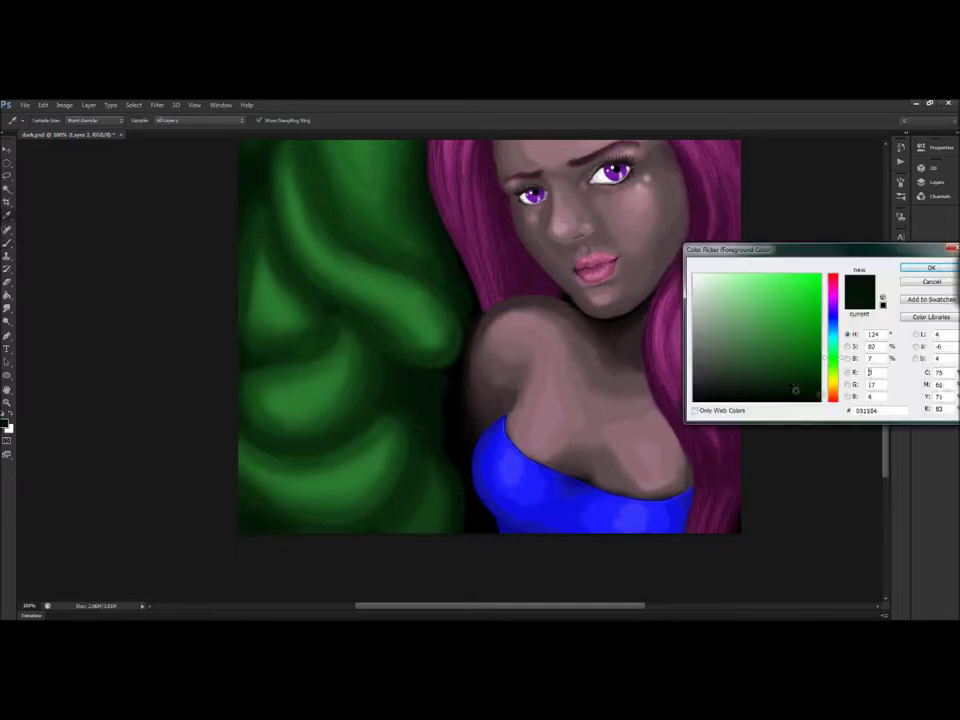
- Scroll over the swirled green background behind the woman
scroll(464, 365, up, 6)
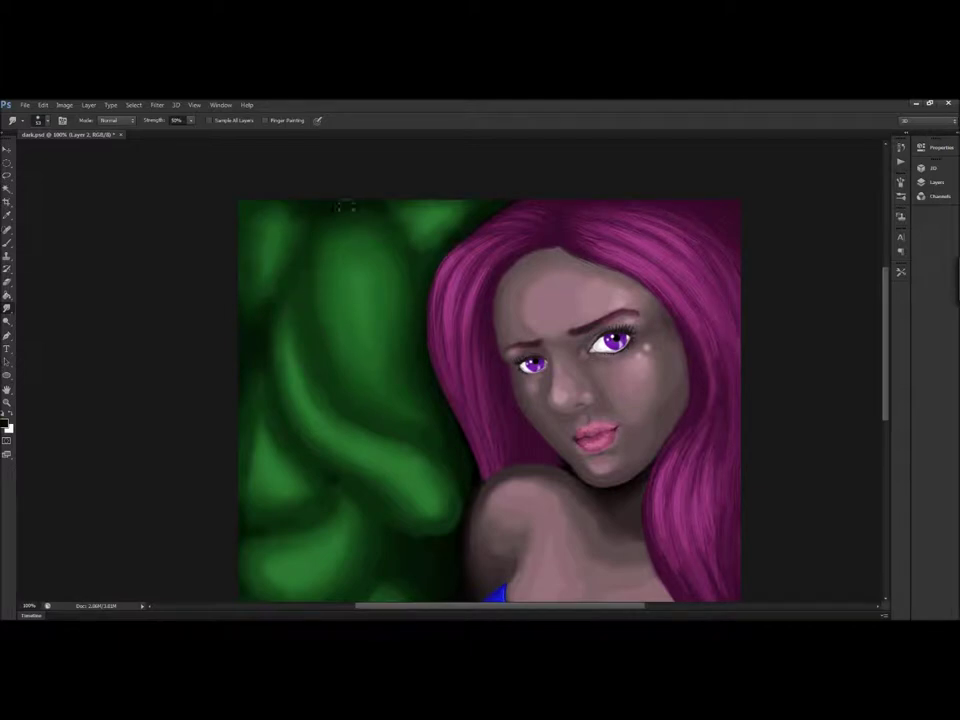
scroll(245, 408, down, 4)
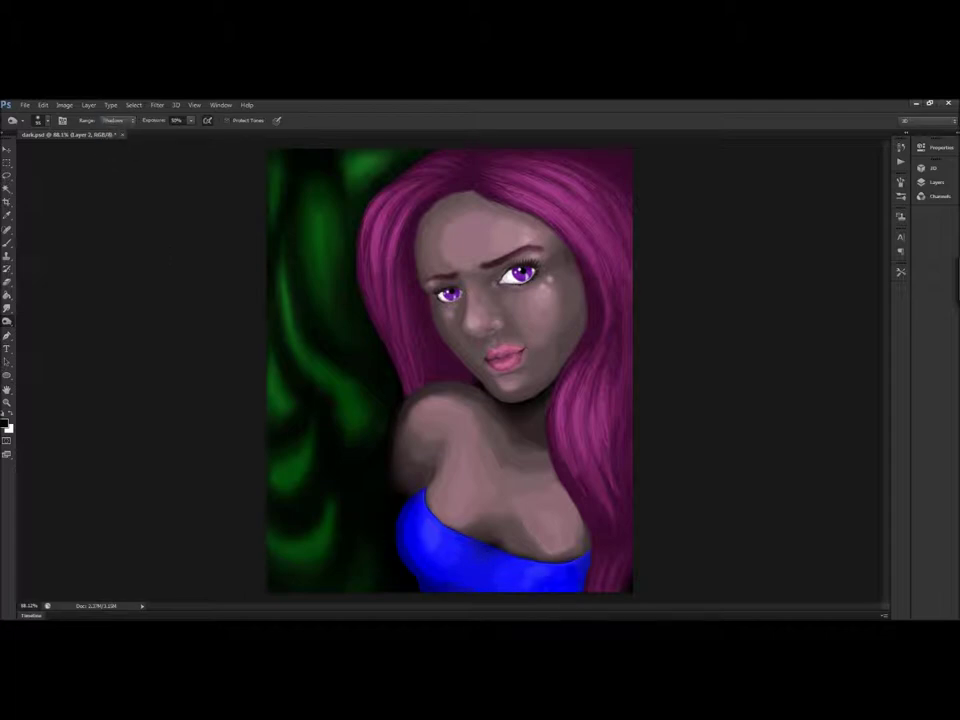
- Set the Burn tool range to Shadows for the shoulder, then return to the main painting layer, Layer 2
click(117, 120)
scroll(403, 515, up, 3)
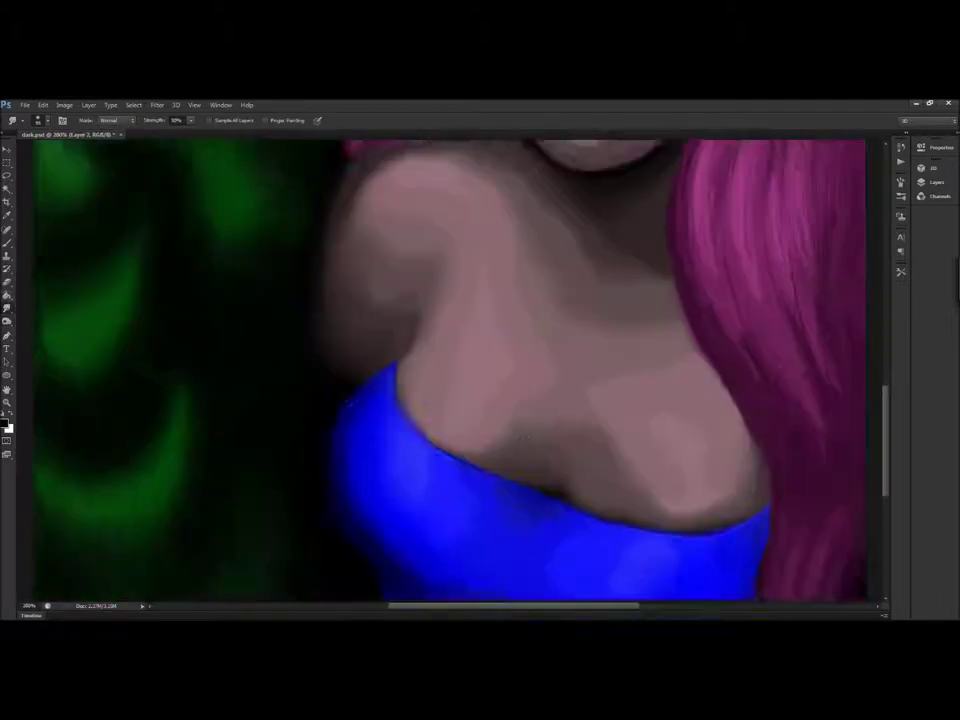
key(Delete)
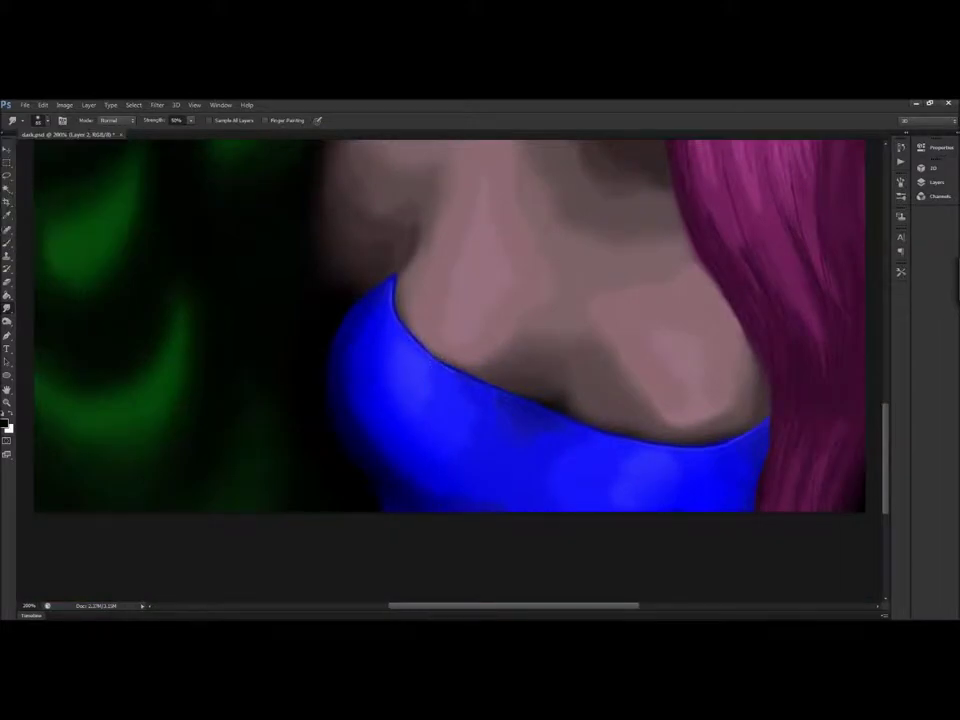
scroll(188, 176, down, 2)
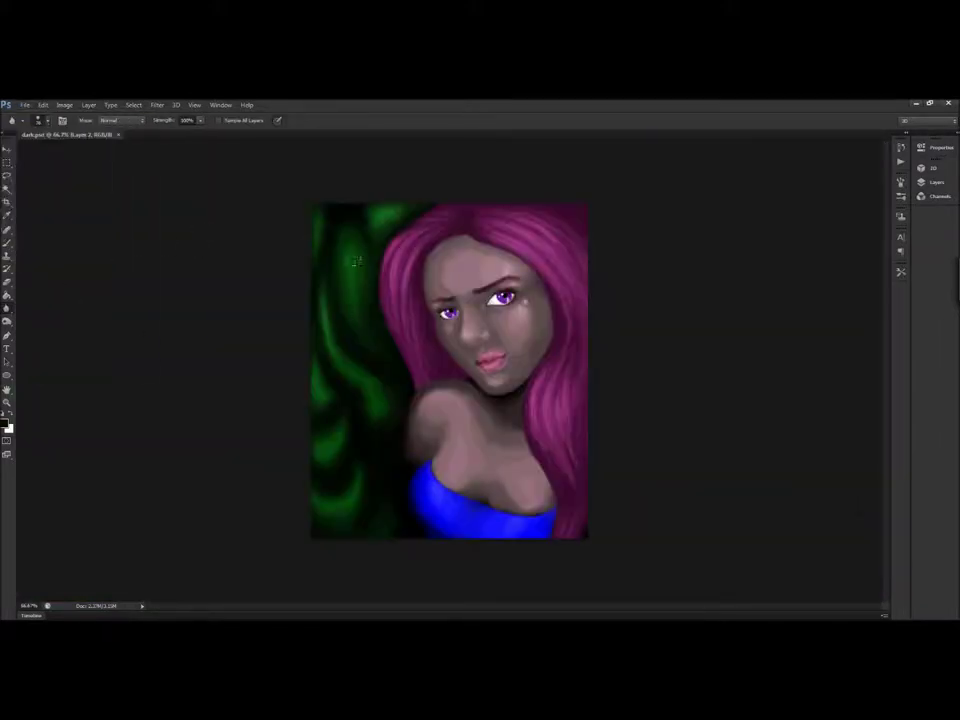